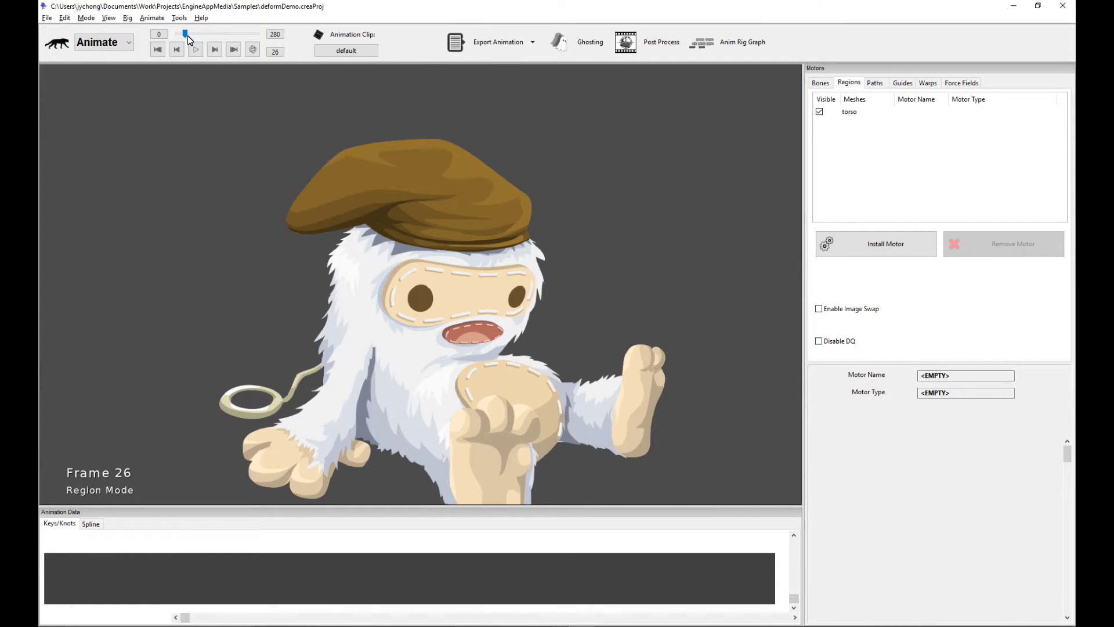
# Rewind the animation to frame 0 and select the torso region.
pyautogui.moveTo(185, 34); pyautogui.dragTo(175, 34)
pyautogui.click(707, 129)
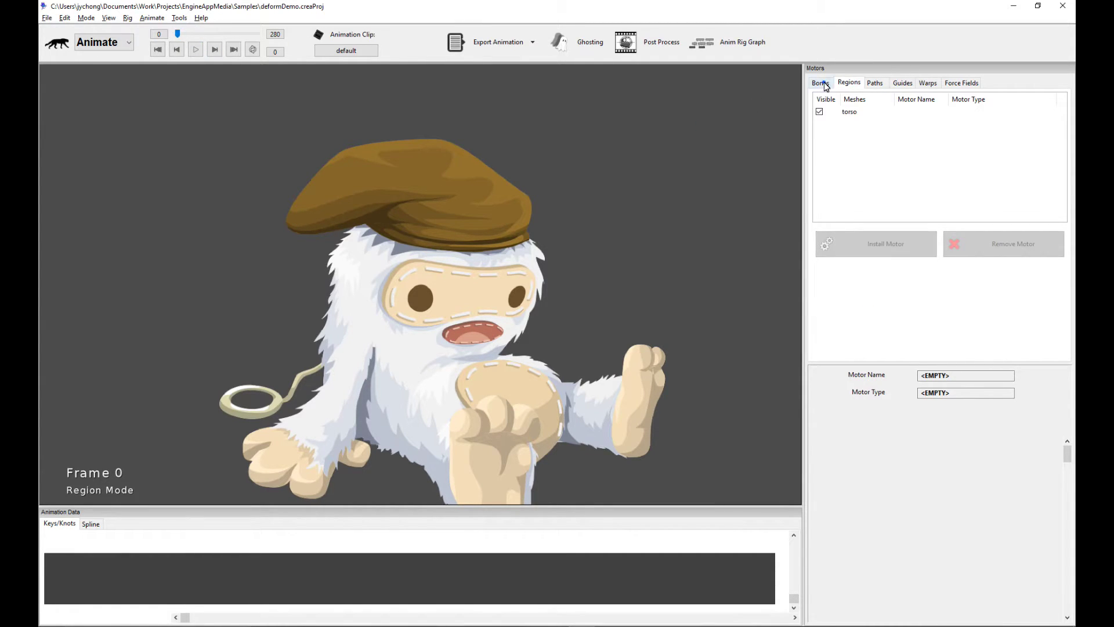
pyautogui.click(826, 86)
pyautogui.click(850, 87)
pyautogui.click(848, 114)
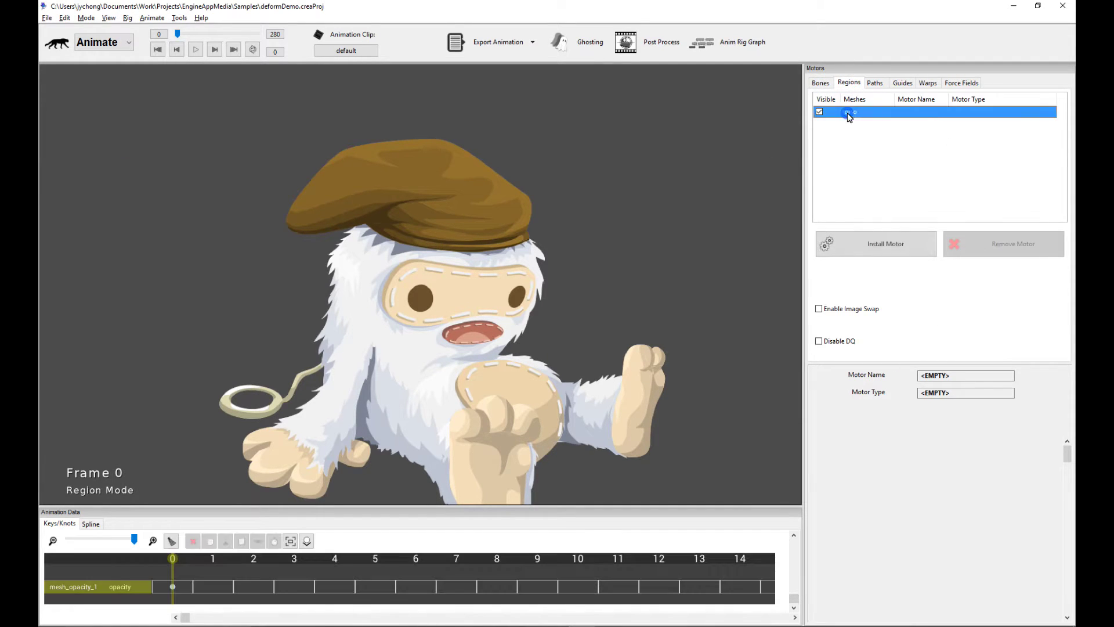
# Install a Grid Motor (mesh_motor_1) on the torso and start editing it.
pyautogui.click(891, 250)
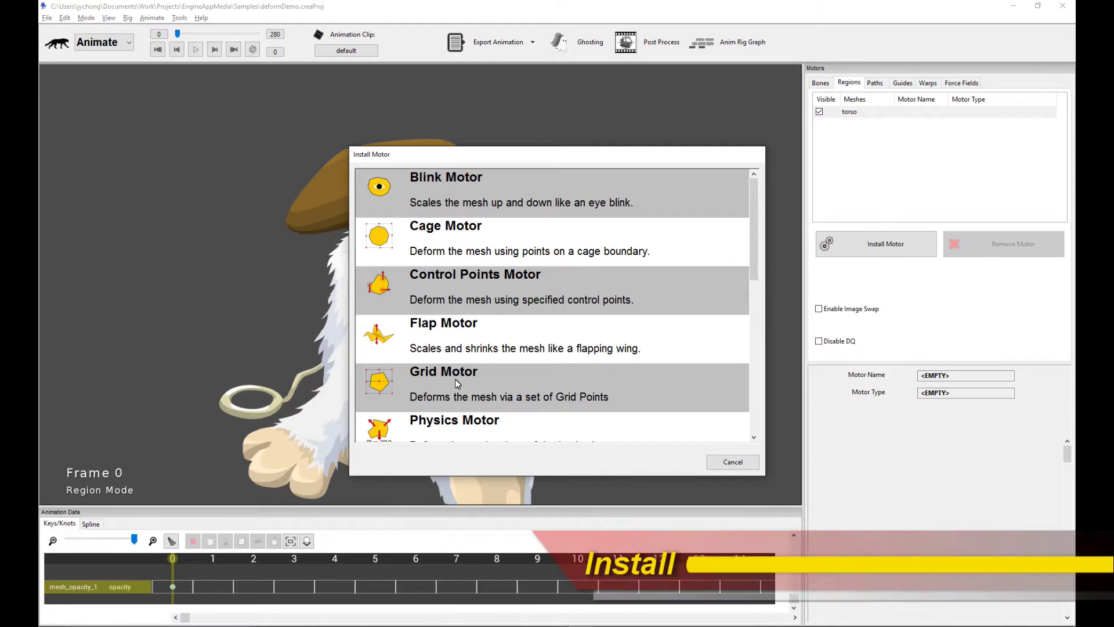
pyautogui.click(414, 381)
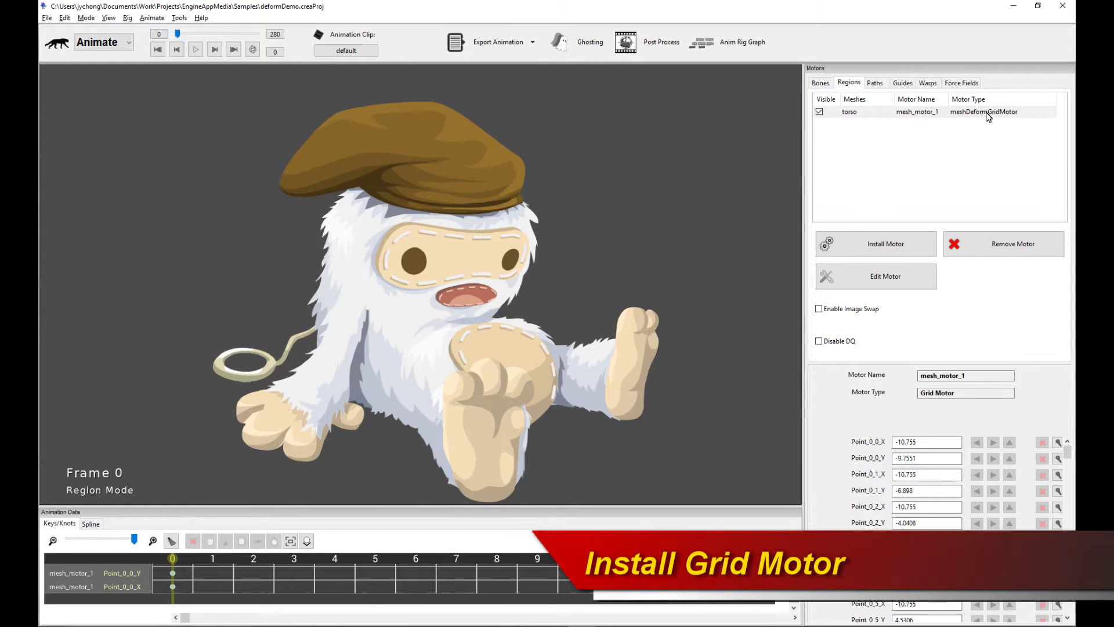
pyautogui.click(887, 277)
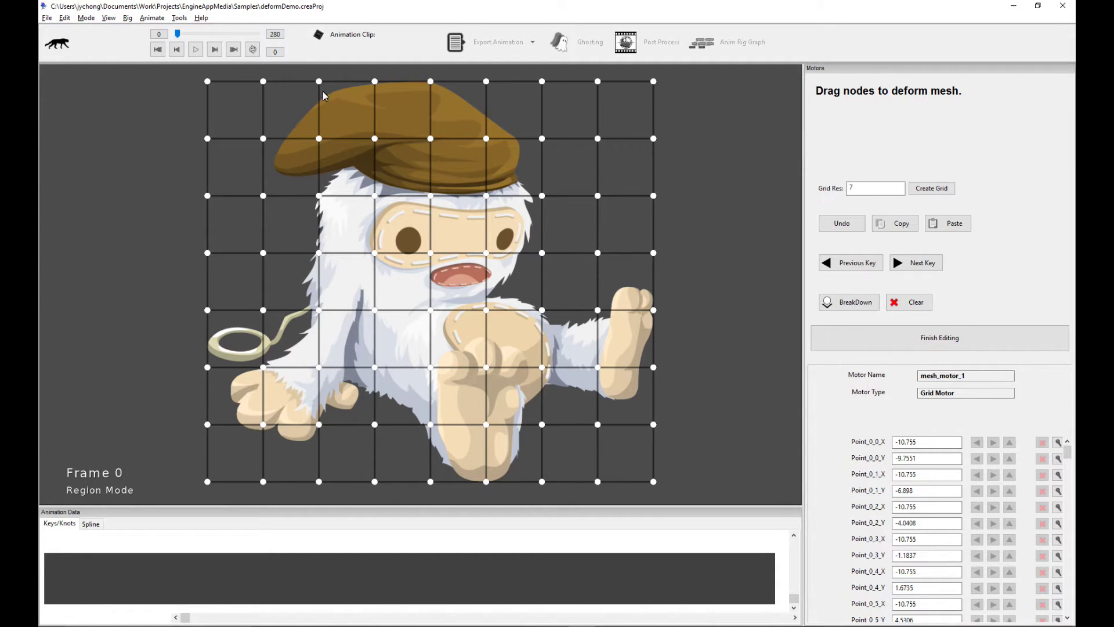
# Focus mesh_motor_1's grid resolution field, currently 7.
pyautogui.click(891, 195)
# Rebuild the torso deform grid at resolution 5, then 3, then 6.
pyautogui.write('5')
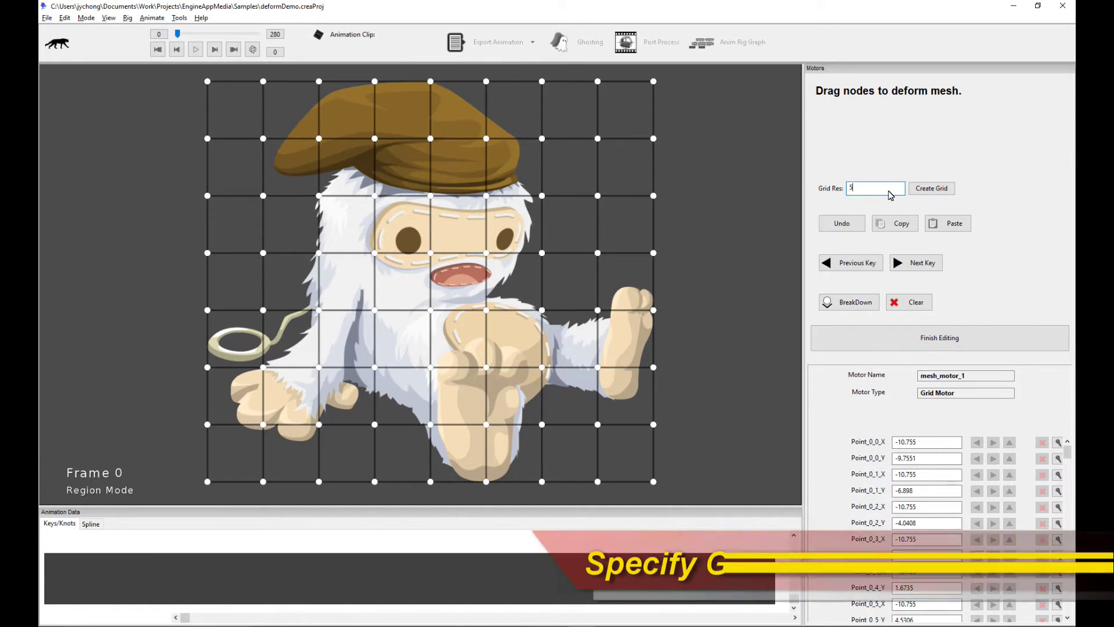
pyautogui.click(945, 188)
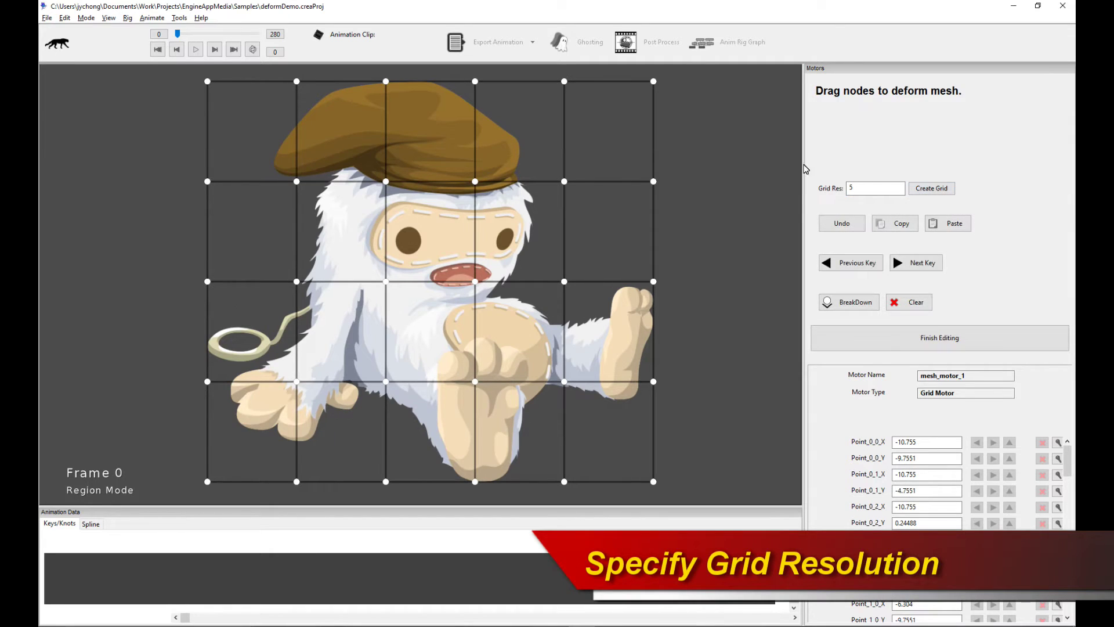
pyautogui.doubleClick(884, 188)
pyautogui.write('3')
pyautogui.click(925, 191)
pyautogui.click(864, 191)
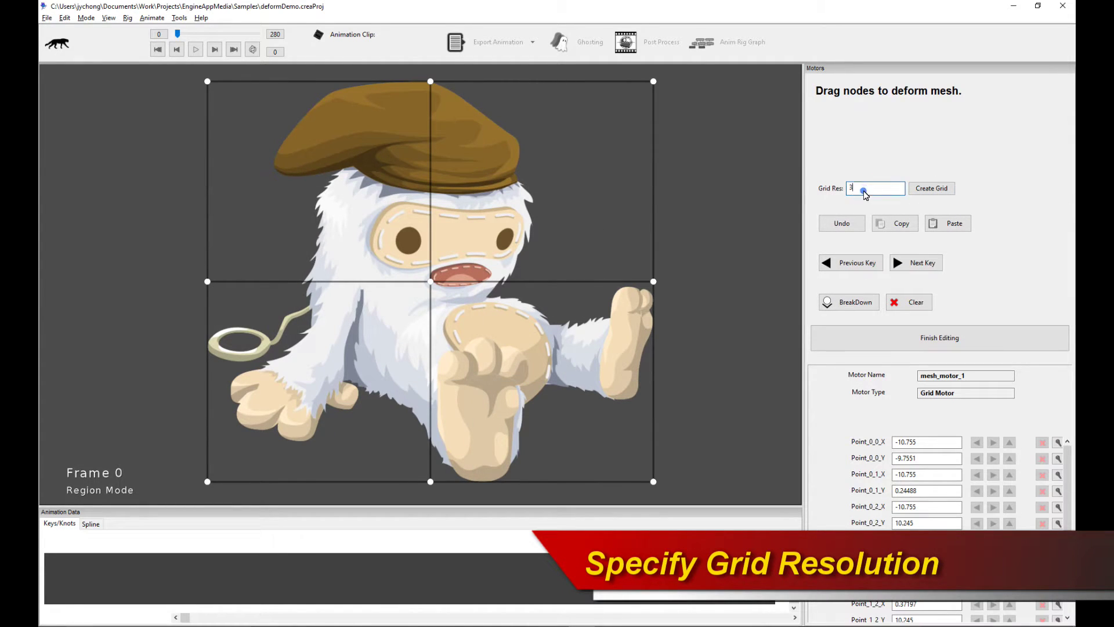
pyautogui.press('BackSpace')
pyautogui.write('6')
pyautogui.click(929, 188)
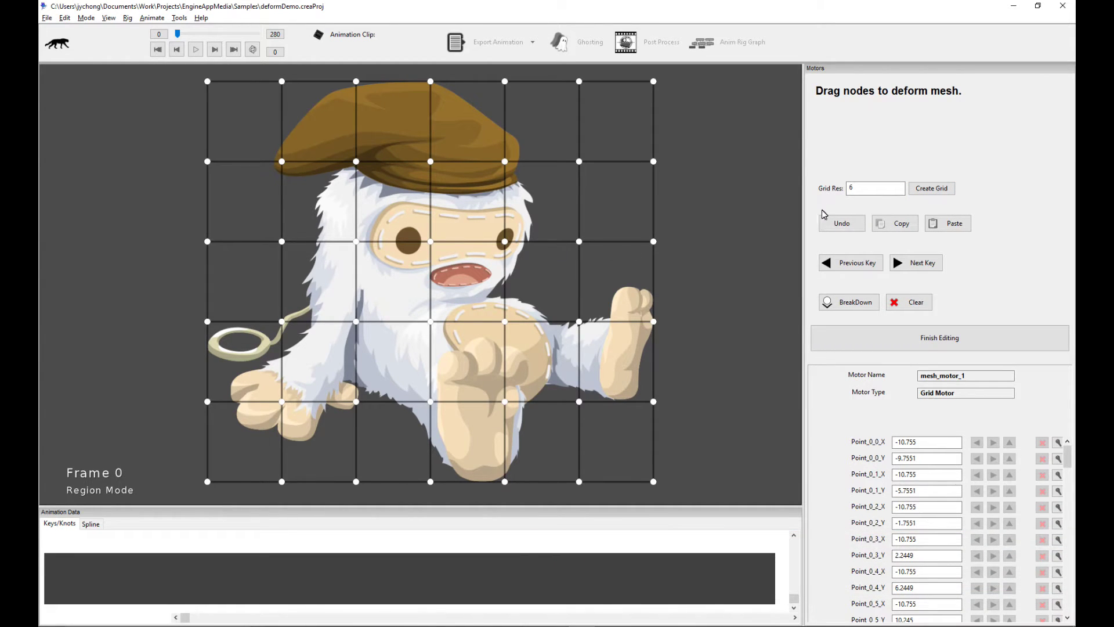
# Replace the resolution 6 with 7 and rebuild the grid as 7×7.
pyautogui.click(858, 189)
pyautogui.click(868, 192)
pyautogui.press('BackSpace')
pyautogui.write('7')
pyautogui.click(934, 189)
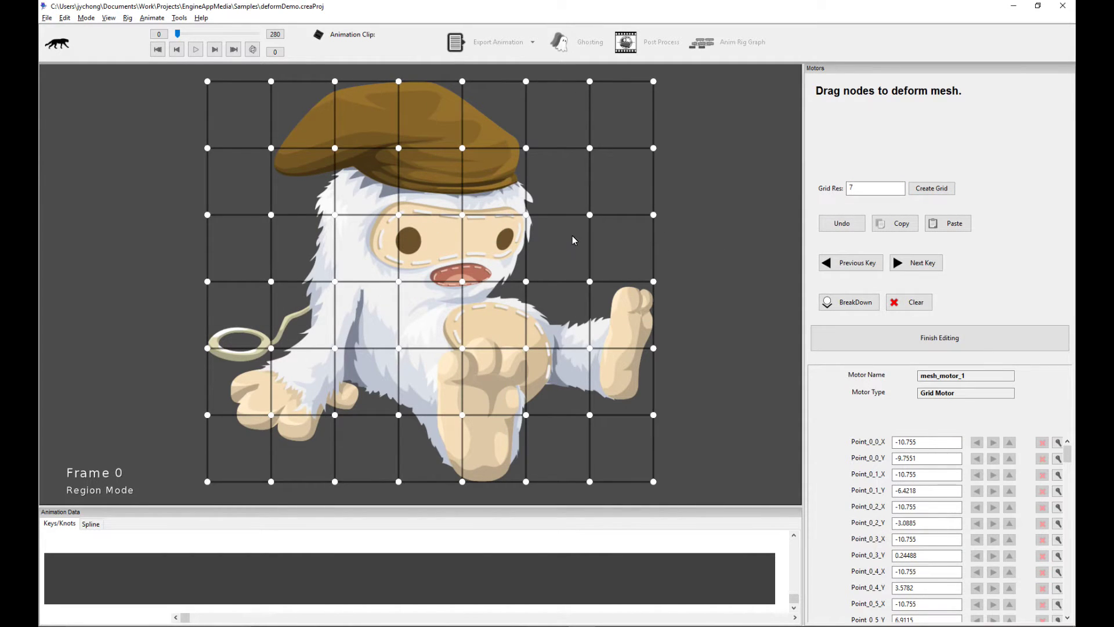
# Zoom in and raise the node between the eyes and the mouth node.
pyautogui.scroll(2, 645, 221)
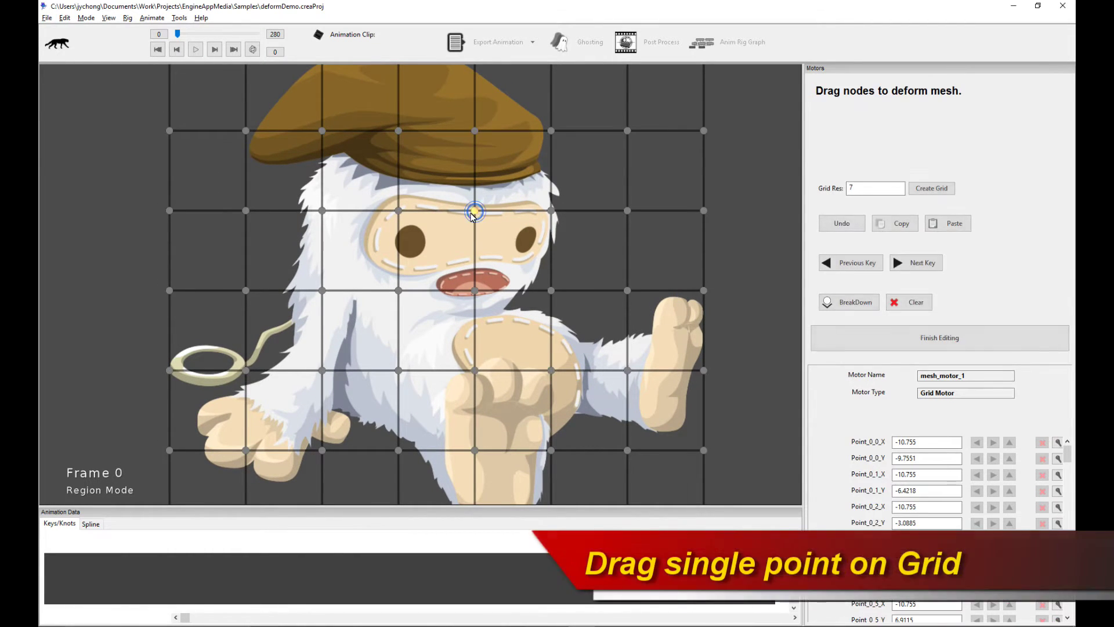
pyautogui.moveTo(474, 214); pyautogui.dragTo(373, 219)
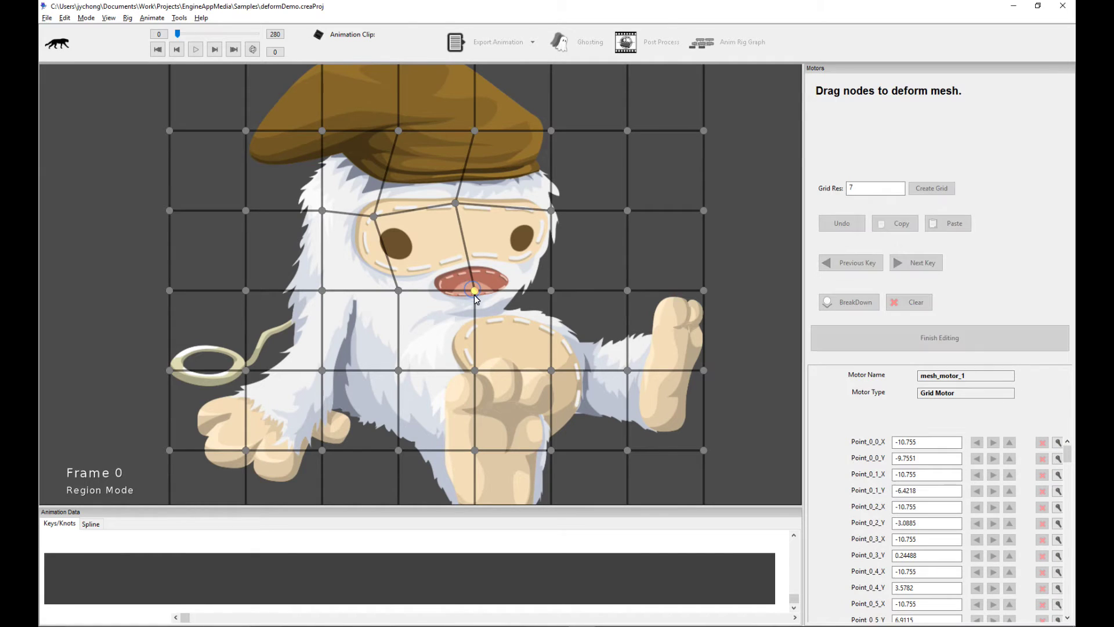
pyautogui.moveTo(474, 292)
pyautogui.mouseDown()
pyautogui.moveTo(475, 269)
pyautogui.moveTo(469, 288)
pyautogui.mouseUp()
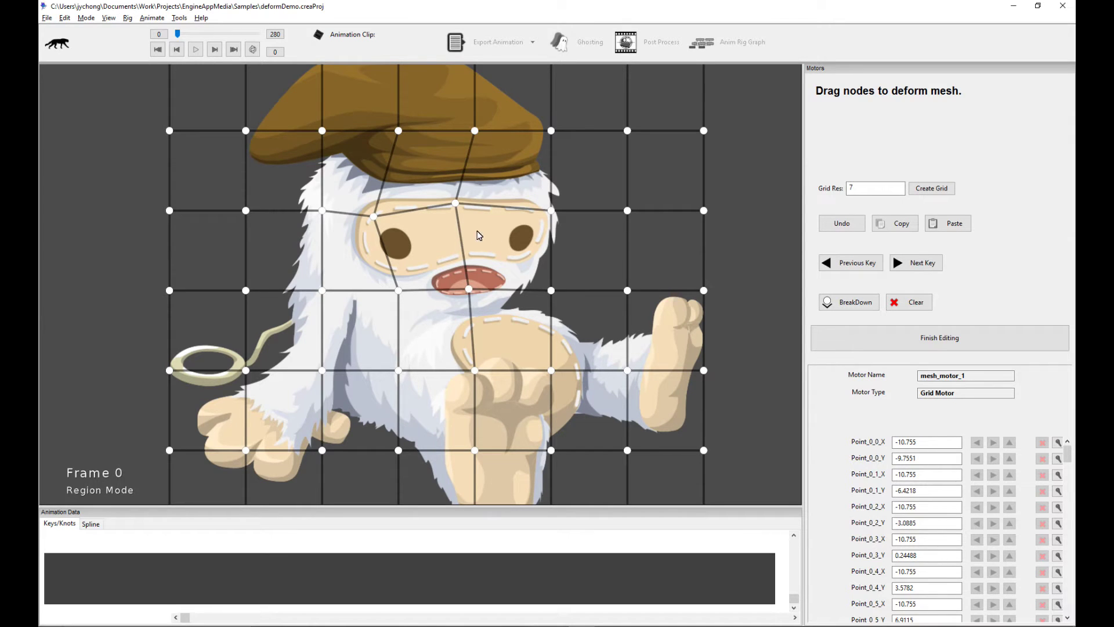
# Shift the selected face nodes and push the face's right-edge nodes inward.
pyautogui.moveTo(339, 177)
pyautogui.mouseDown()
pyautogui.moveTo(470, 293)
pyautogui.moveTo(337, 318)
pyautogui.moveTo(338, 180)
pyautogui.mouseUp()
pyautogui.moveTo(448, 242)
pyautogui.mouseDown()
pyautogui.moveTo(472, 251)
pyautogui.moveTo(436, 264)
pyautogui.mouseUp()
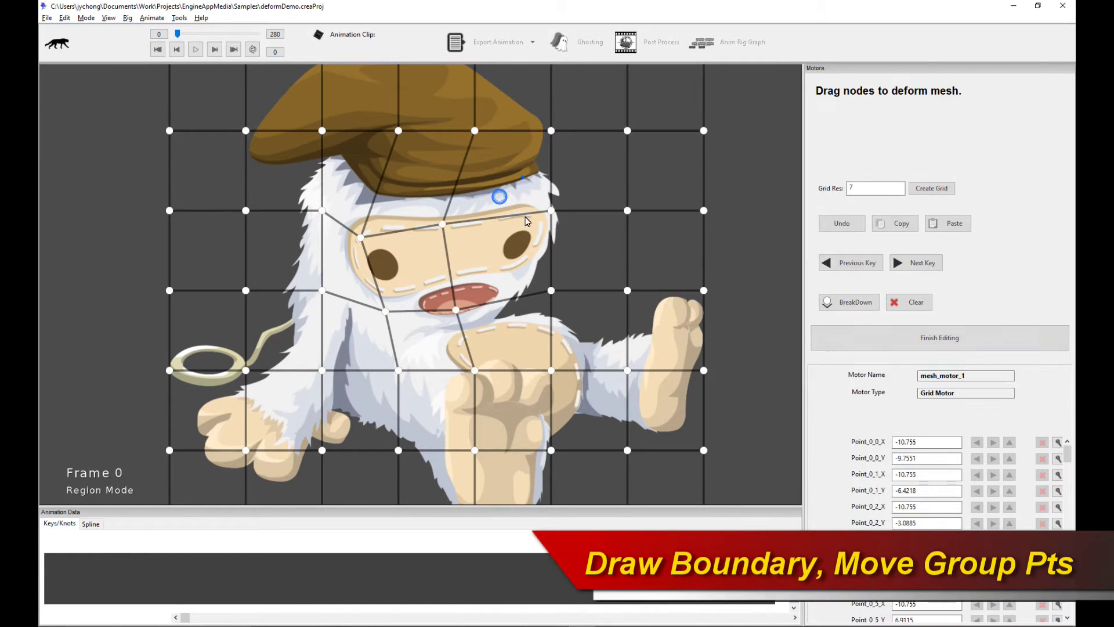
pyautogui.moveTo(522, 177); pyautogui.dragTo(575, 323)
pyautogui.moveTo(560, 257); pyautogui.dragTo(534, 255)
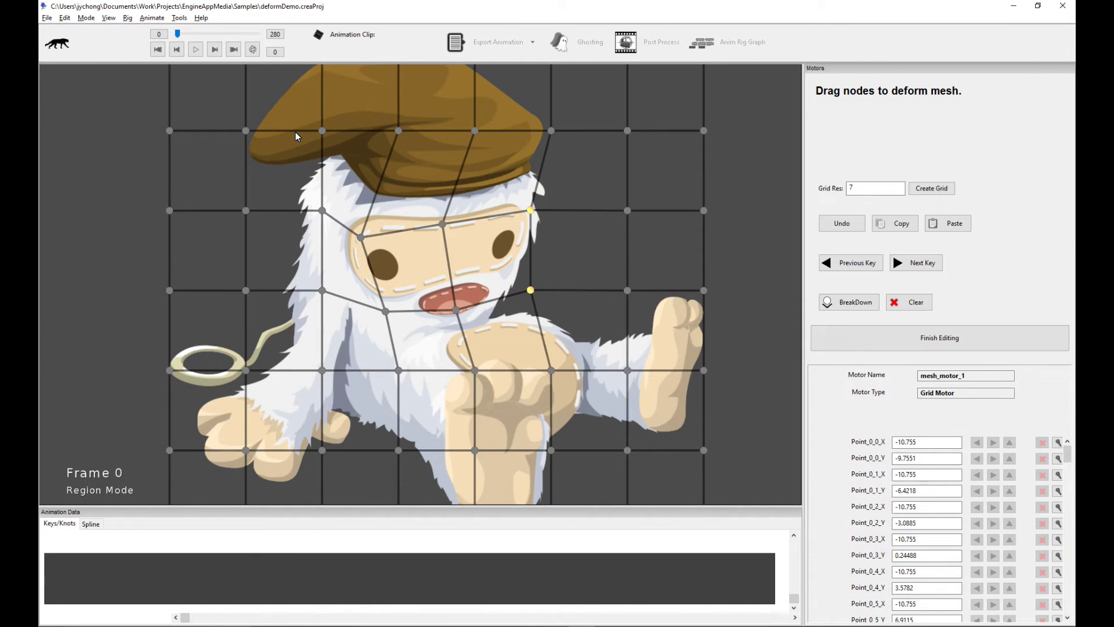
pyautogui.press('space')
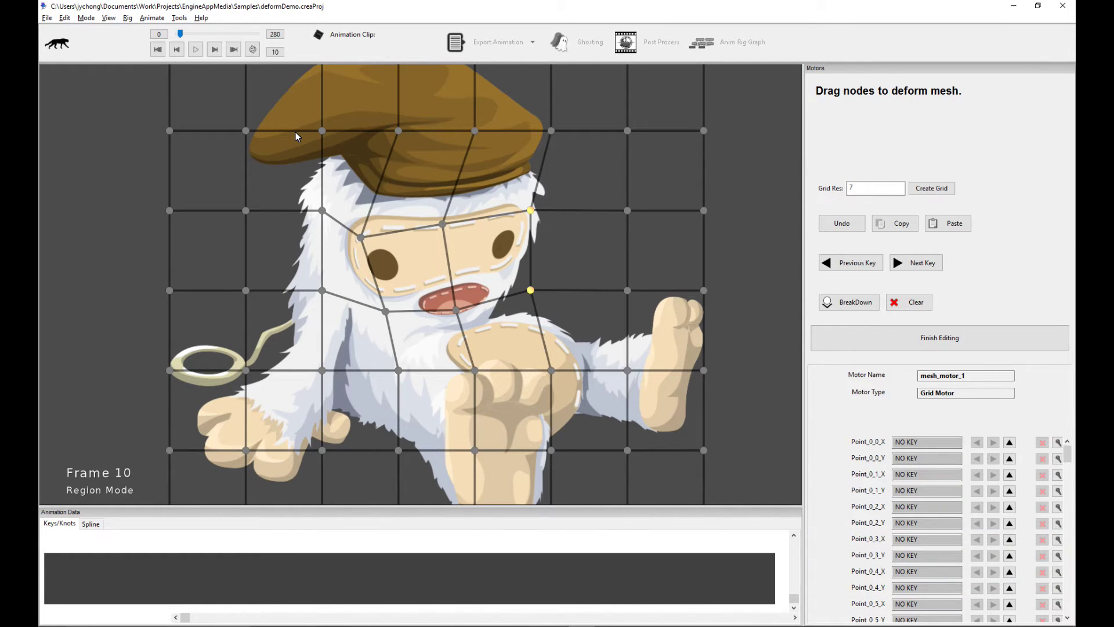
# At frame 10, move the face nodes up-right and shift the left cheek node right.
pyautogui.click(427, 211)
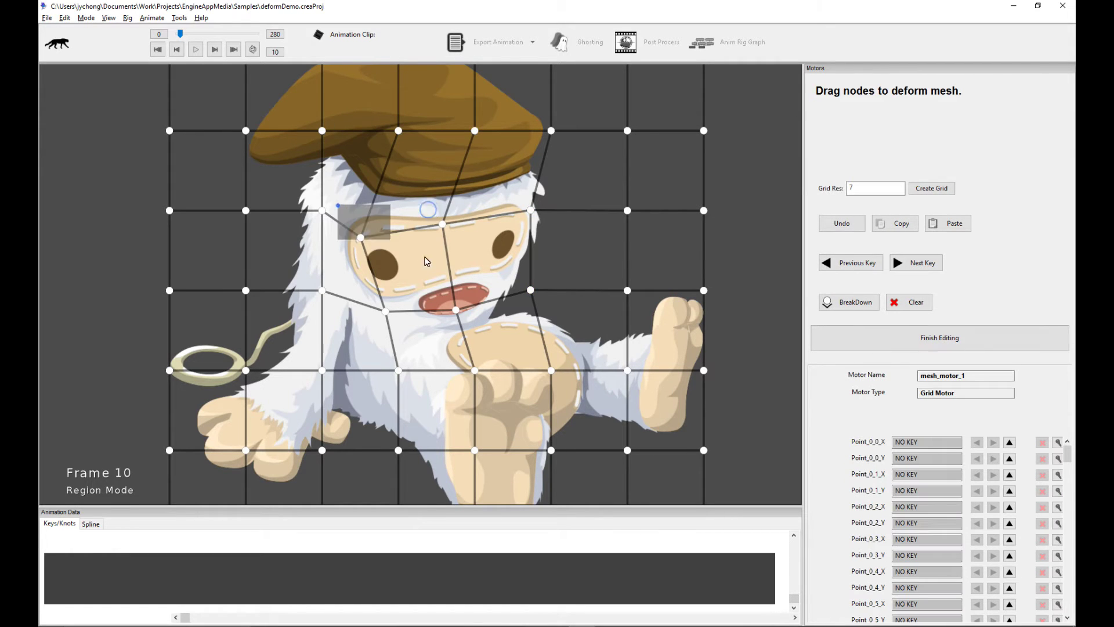
pyautogui.moveTo(427, 262); pyautogui.dragTo(567, 317)
pyautogui.moveTo(487, 266); pyautogui.dragTo(520, 253)
pyautogui.click(442, 197)
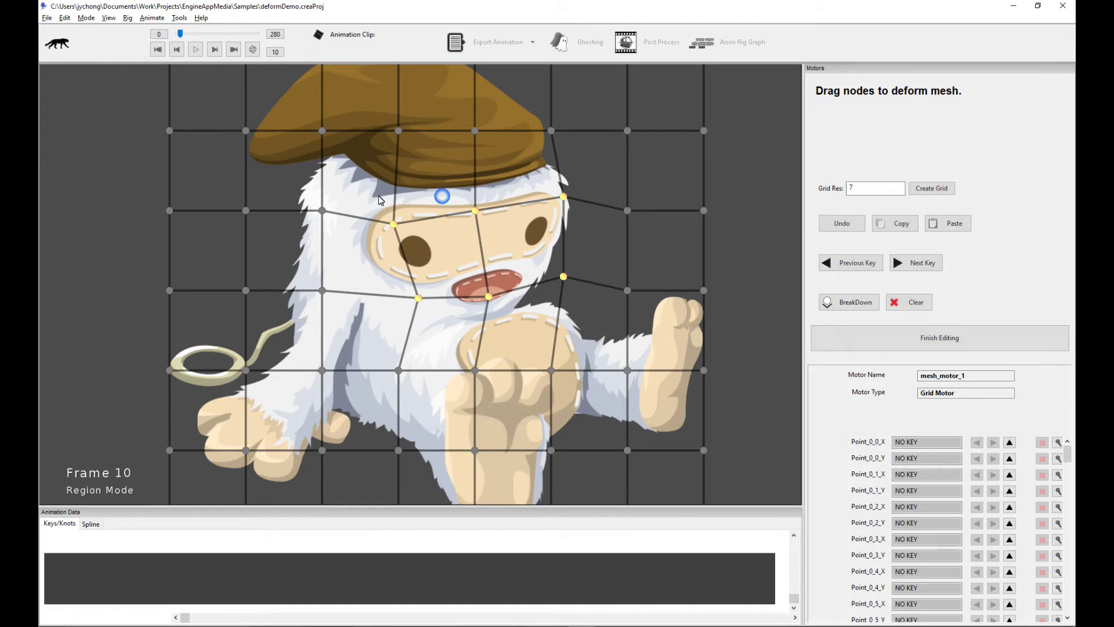
pyautogui.moveTo(367, 187); pyautogui.dragTo(454, 330)
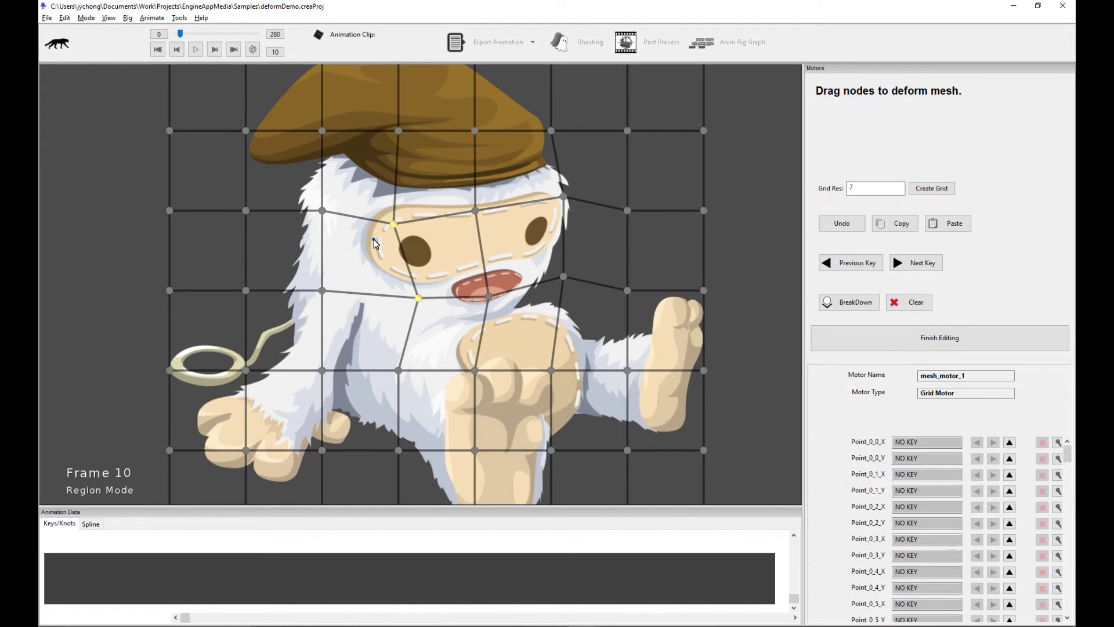
pyautogui.click(394, 225)
pyautogui.moveTo(394, 227); pyautogui.dragTo(433, 259)
pyautogui.click(409, 250)
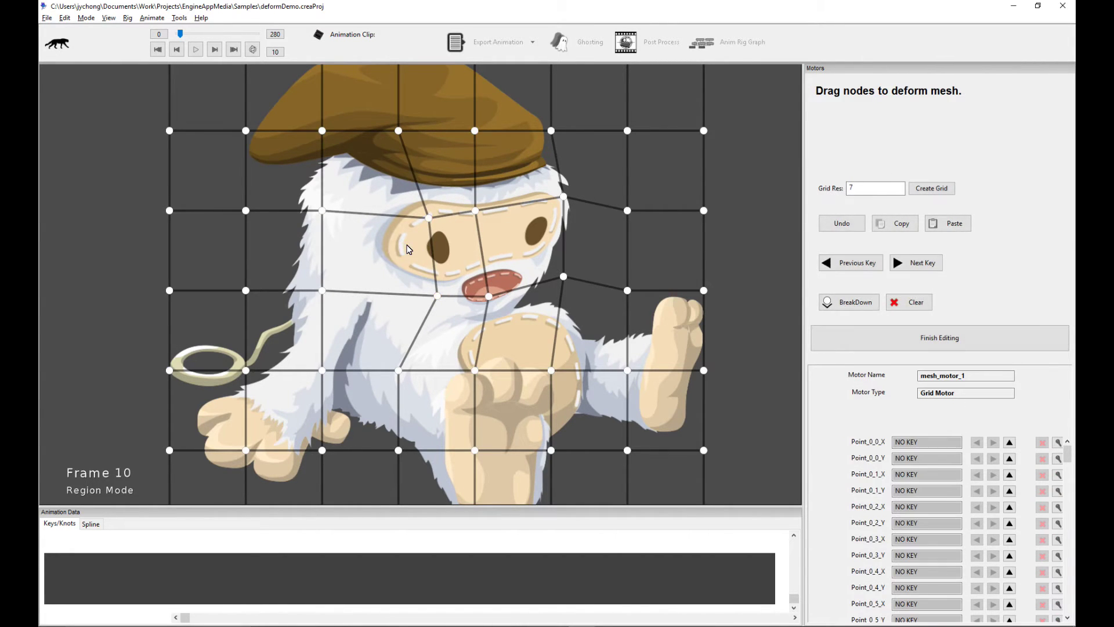
# Scrub back and forth through frames to preview the face deformation.
pyautogui.press('Left')
pyautogui.press('Left')
pyautogui.press('Left')
pyautogui.press('Left')
pyautogui.press('Left')
pyautogui.press('Left')
pyautogui.press('Left')
pyautogui.press('Left')
pyautogui.press('Left')
pyautogui.press('Left')
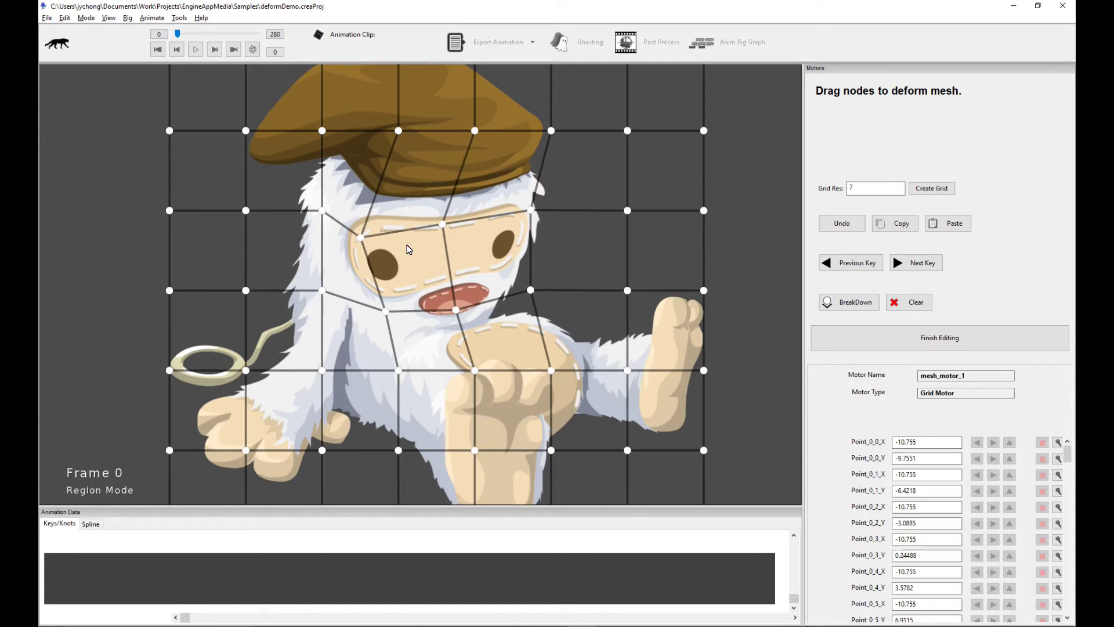
pyautogui.press('Right')
pyautogui.press('Right')
pyautogui.press('Right')
pyautogui.press('Right')
pyautogui.press('Right')
pyautogui.press('Right')
pyautogui.press('Right')
pyautogui.press('Right')
pyautogui.press('Right')
pyautogui.press('Right')
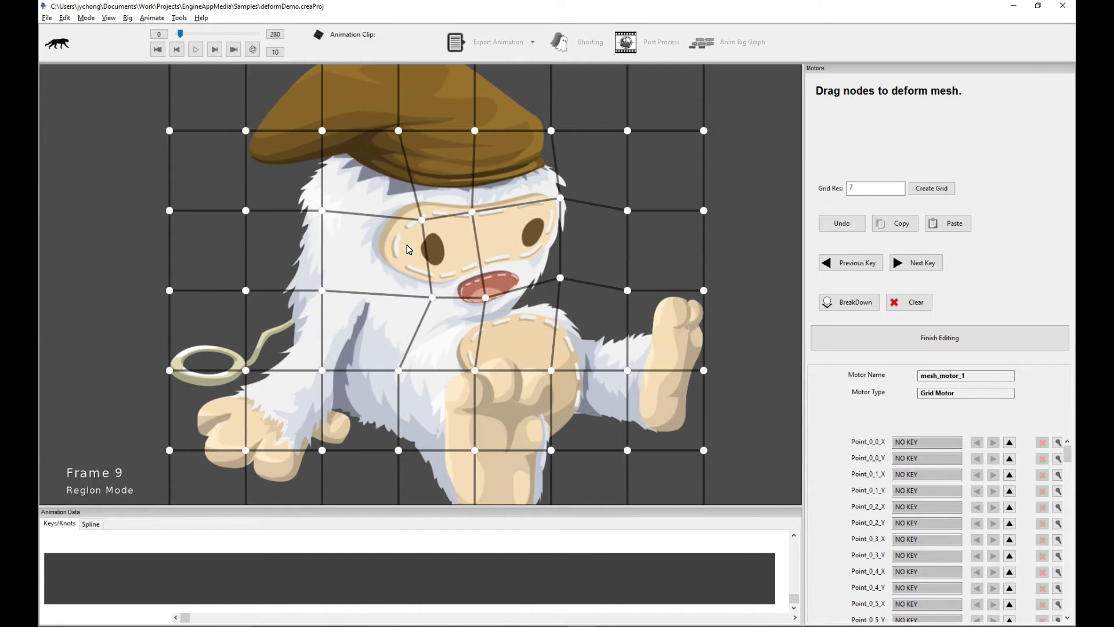
pyautogui.press('Left')
pyautogui.press('Left')
pyautogui.press('Left')
pyautogui.press('Left')
pyautogui.press('Left')
pyautogui.press('Left')
pyautogui.press('Left')
pyautogui.press('Right')
pyautogui.press('Right')
pyautogui.press('Right')
pyautogui.press('Right')
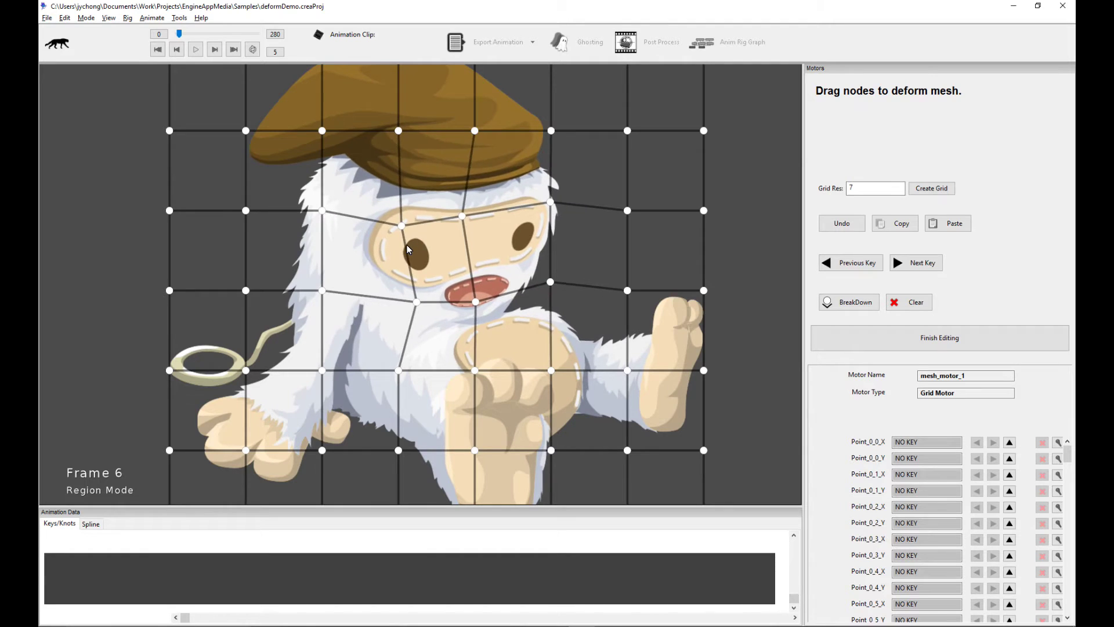
pyautogui.press('Right')
pyautogui.press('Right')
pyautogui.press('Right')
pyautogui.press('Right')
pyautogui.press('Right')
pyautogui.press('Right')
pyautogui.press('Right')
pyautogui.press('Left')
pyautogui.press('Left')
pyautogui.press('Left')
pyautogui.press('Left')
pyautogui.press('Left')
pyautogui.press('Left')
pyautogui.press('Left')
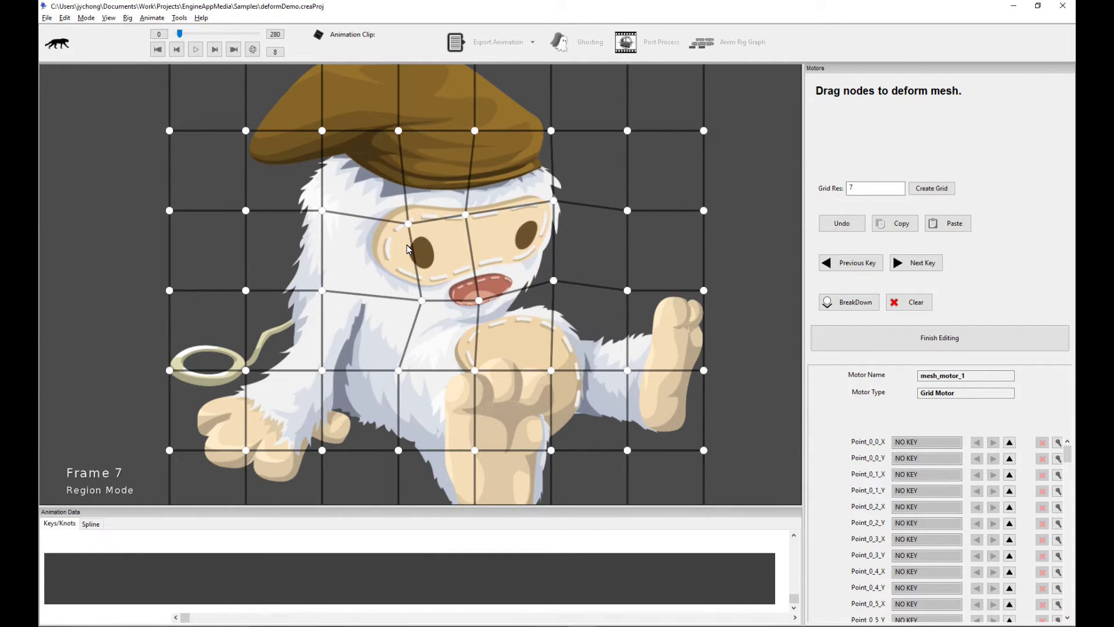
pyautogui.press('Right')
pyautogui.press('Right')
pyautogui.press('Right')
pyautogui.press('Right')
pyautogui.press('Left')
pyautogui.press('Left')
pyautogui.press('Left')
pyautogui.press('Left')
pyautogui.press('Left')
pyautogui.press('Left')
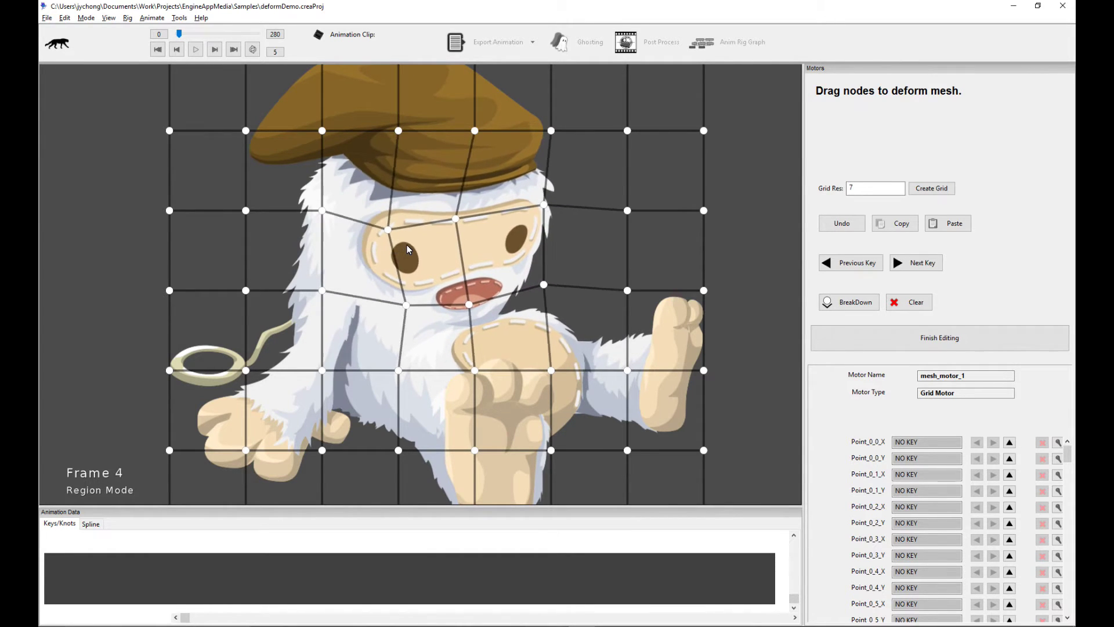
pyautogui.press('Right')
pyautogui.press('Right')
pyautogui.press('Right')
pyautogui.press('Right')
pyautogui.press('Right')
pyautogui.press('Right')
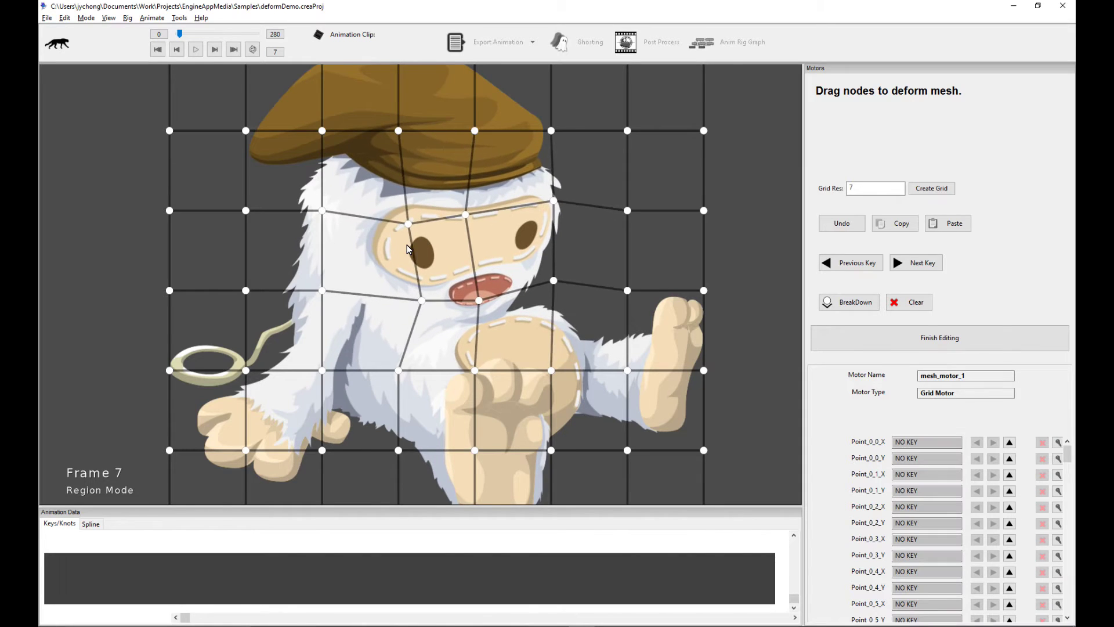
pyautogui.press('Left')
pyautogui.press('Left')
pyautogui.press('Left')
pyautogui.press('Left')
pyautogui.press('Left')
pyautogui.press('Right')
pyautogui.press('Right')
pyautogui.press('Right')
pyautogui.press('Right')
pyautogui.press('Right')
pyautogui.press('Right')
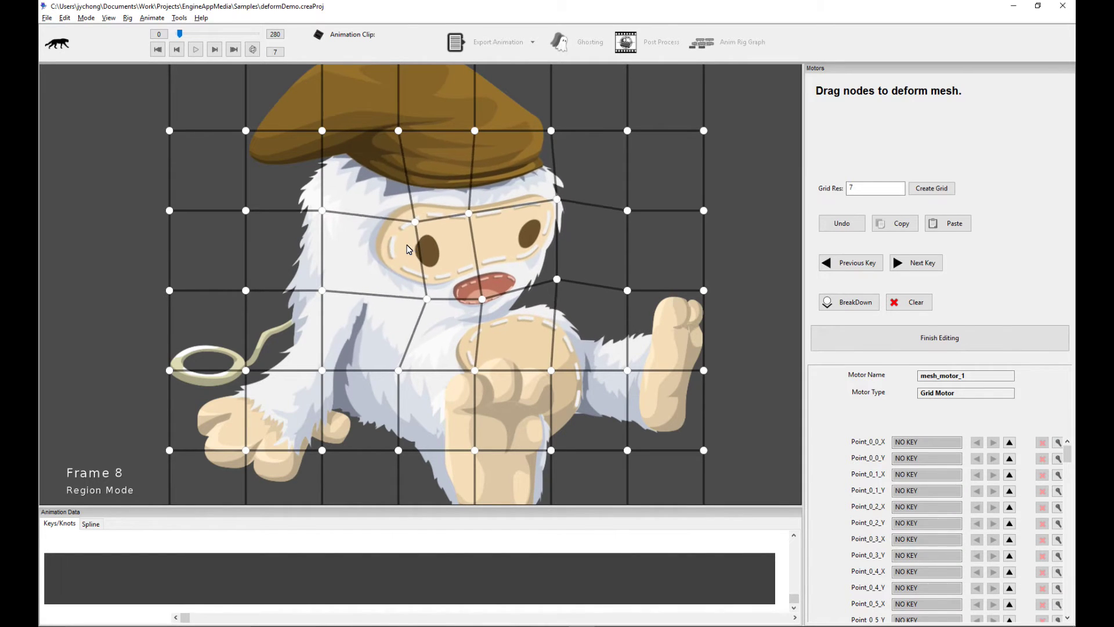
pyautogui.press('Left')
pyautogui.press('Left')
pyautogui.press('Left')
pyautogui.press('Left')
pyautogui.press('Right')
pyautogui.press('Right')
pyautogui.press('Right')
pyautogui.press('Right')
pyautogui.press('Left')
pyautogui.press('Left')
pyautogui.press('Left')
pyautogui.press('Right')
pyautogui.press('Right')
pyautogui.press('Right')
pyautogui.press('Right')
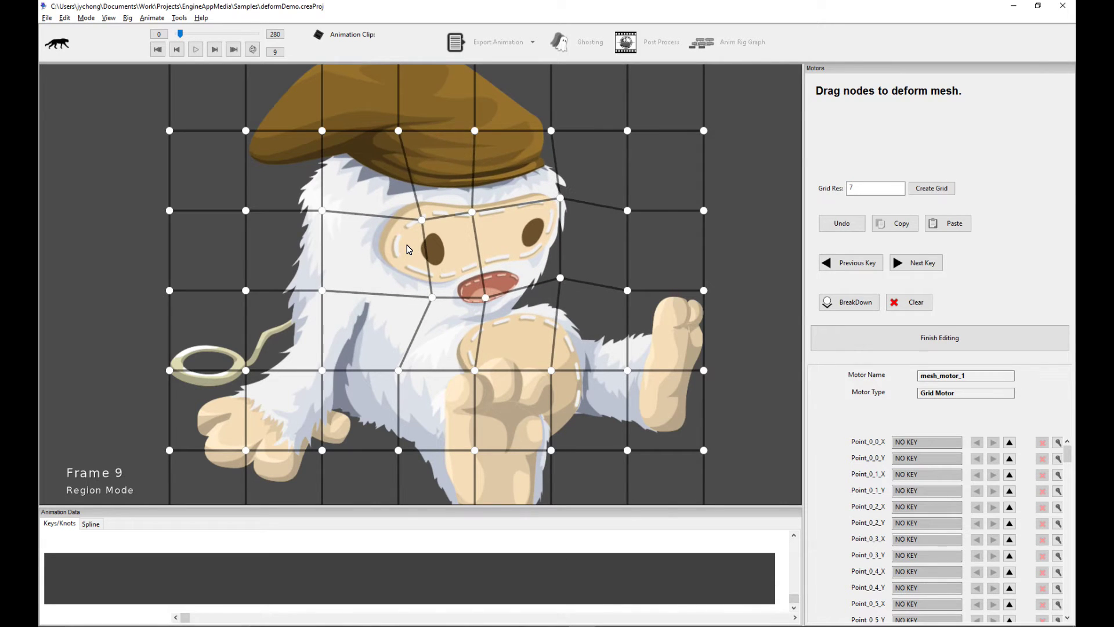
pyautogui.press('Right')
# At frame 19, pull the two grid nodes beside the yeti's face left.
pyautogui.moveTo(598, 163); pyautogui.dragTo(550, 309)
pyautogui.moveTo(561, 216); pyautogui.dragTo(542, 216)
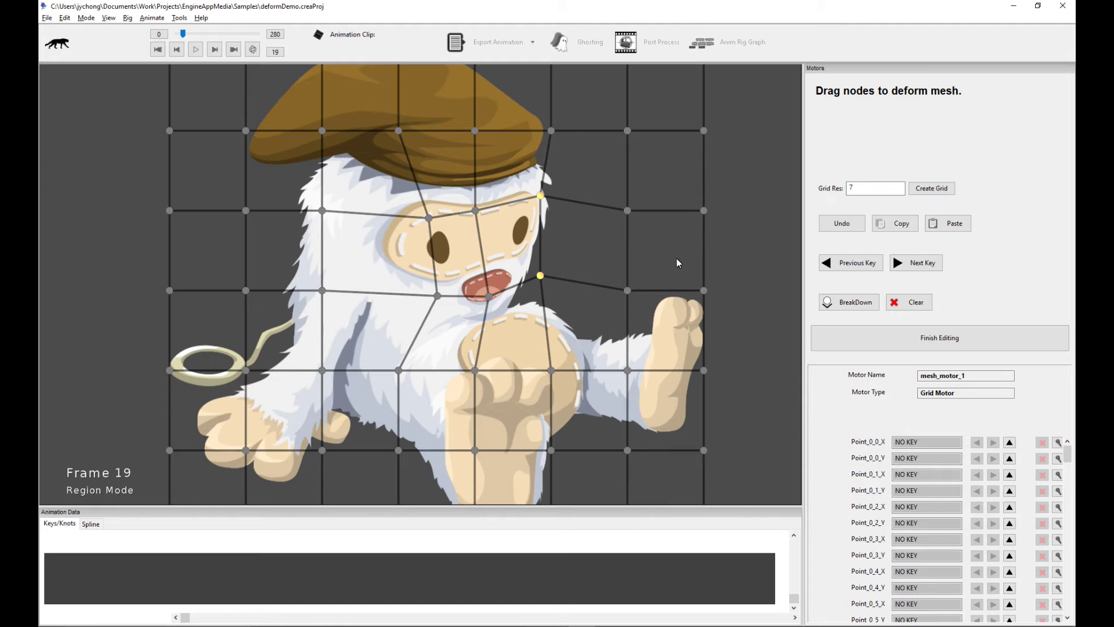
pyautogui.click(595, 187)
# Reshape the raised foot by moving its six surrounding grid nodes.
pyautogui.moveTo(595, 253); pyautogui.dragTo(724, 460)
pyautogui.moveTo(675, 370)
pyautogui.mouseDown()
pyautogui.moveTo(685, 377)
pyautogui.moveTo(663, 357)
pyautogui.moveTo(675, 366)
pyautogui.mouseUp()
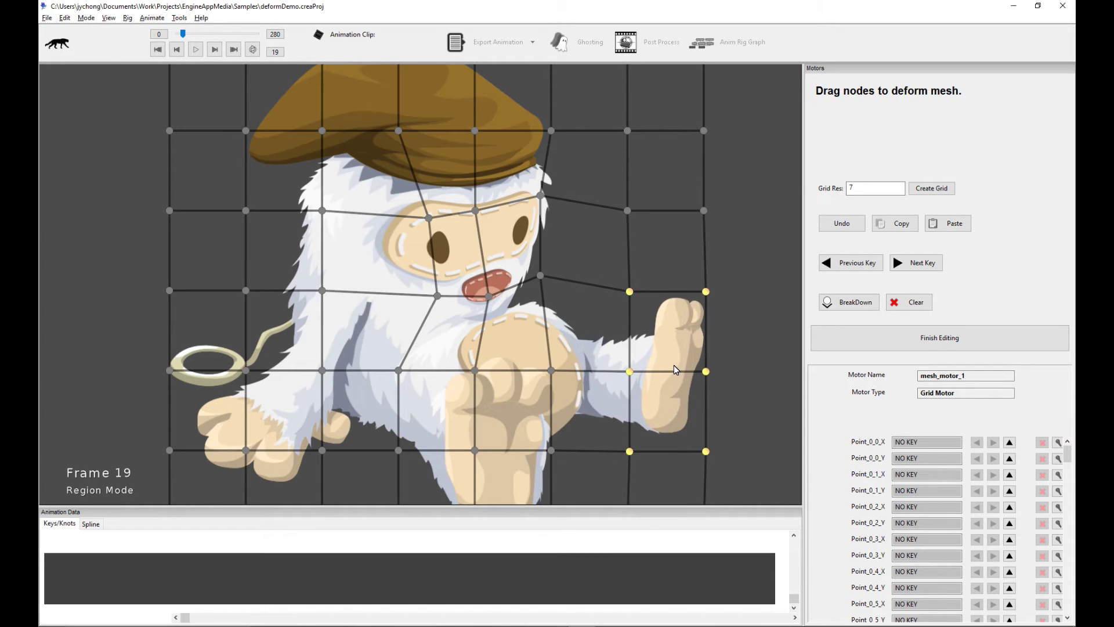
pyautogui.click(768, 315)
# Push the four fist nodes lower and to the right at frame 33.
pyautogui.moveTo(430, 343); pyautogui.dragTo(609, 476)
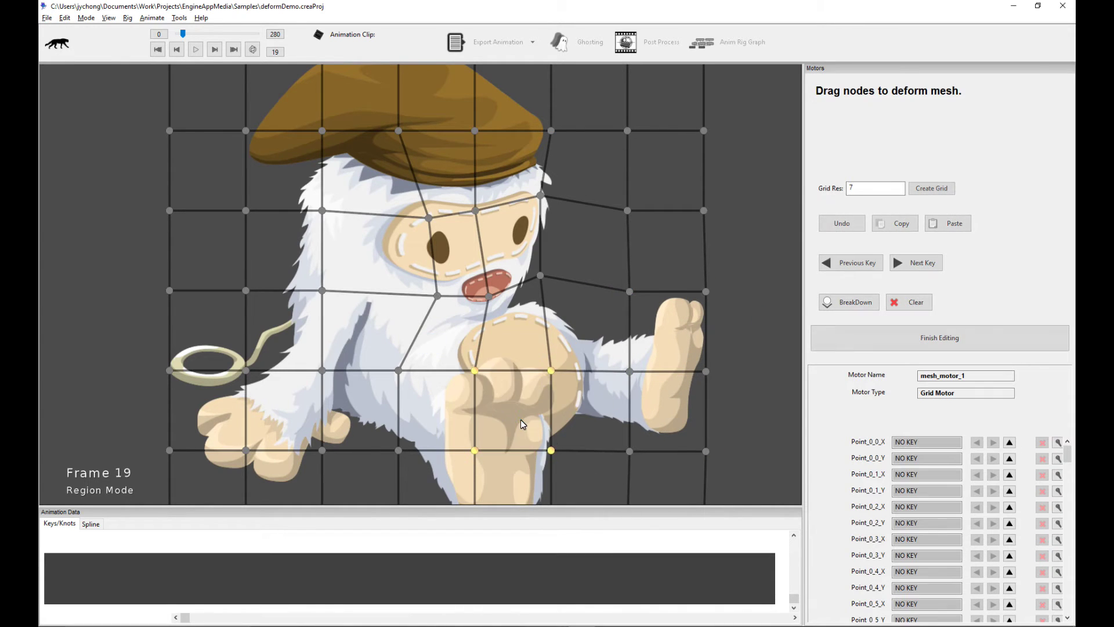
pyautogui.moveTo(512, 427); pyautogui.dragTo(485, 410)
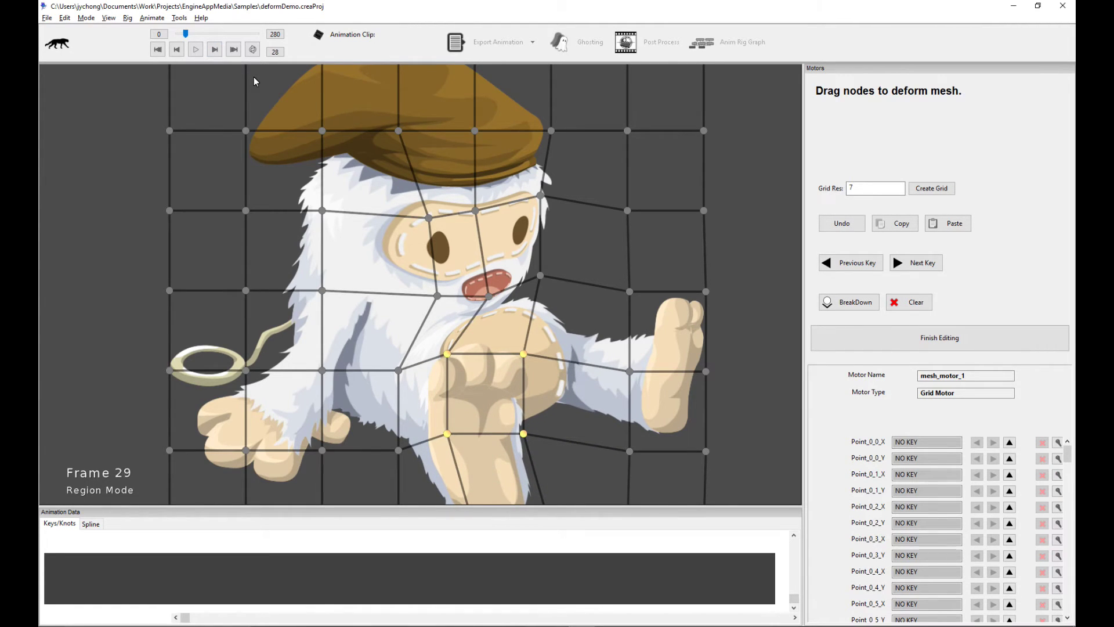
pyautogui.moveTo(482, 382); pyautogui.dragTo(517, 444)
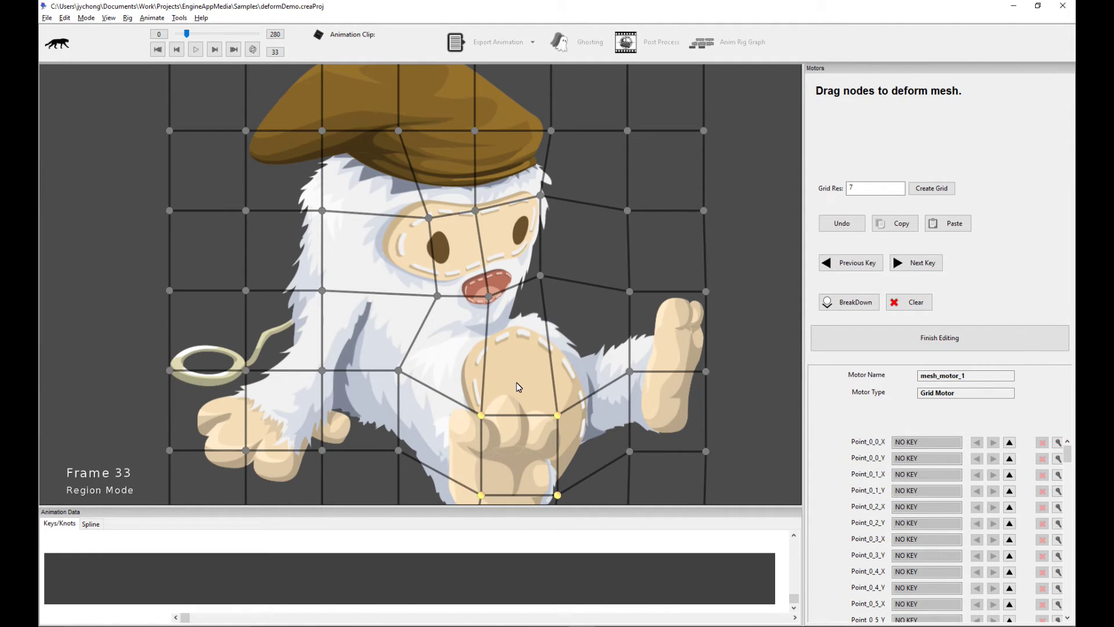
pyautogui.scroll(-3, 639, 232)
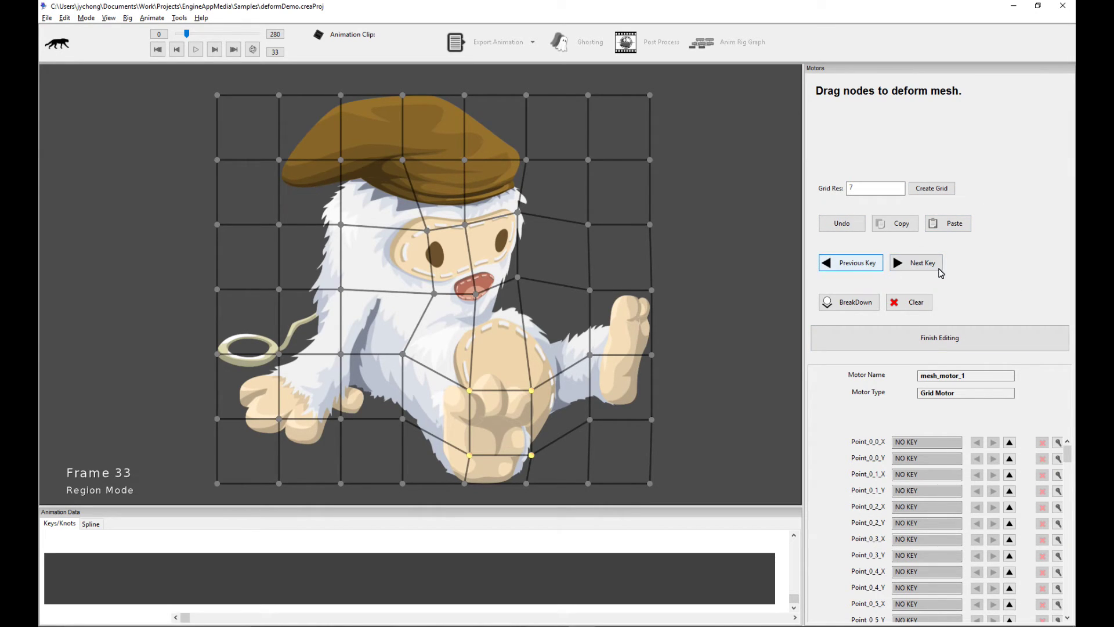
# Cycle through keyframes 0, 10, 19 and 33 with Previous/Next Key, ending on frame 19.
pyautogui.click(861, 264)
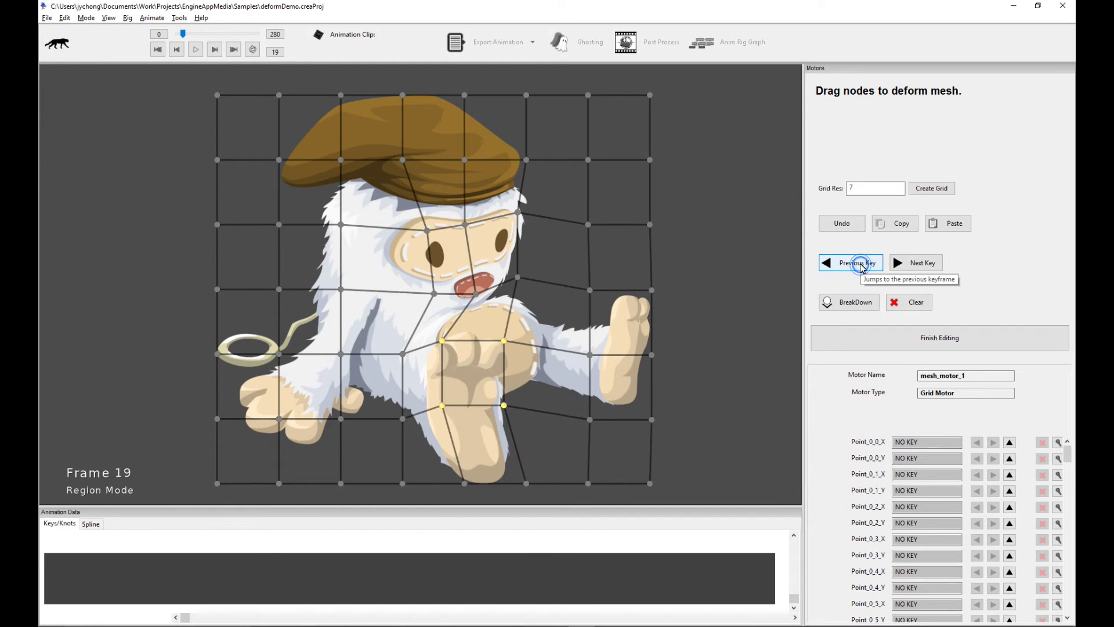
pyautogui.click(860, 264)
pyautogui.click(856, 263)
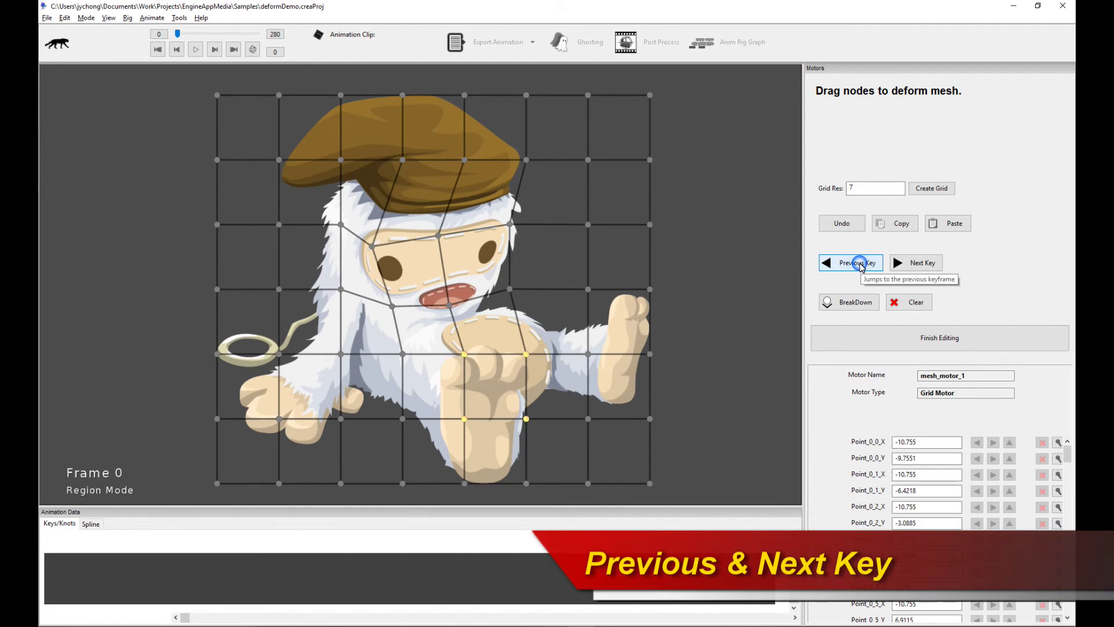
pyautogui.click(916, 264)
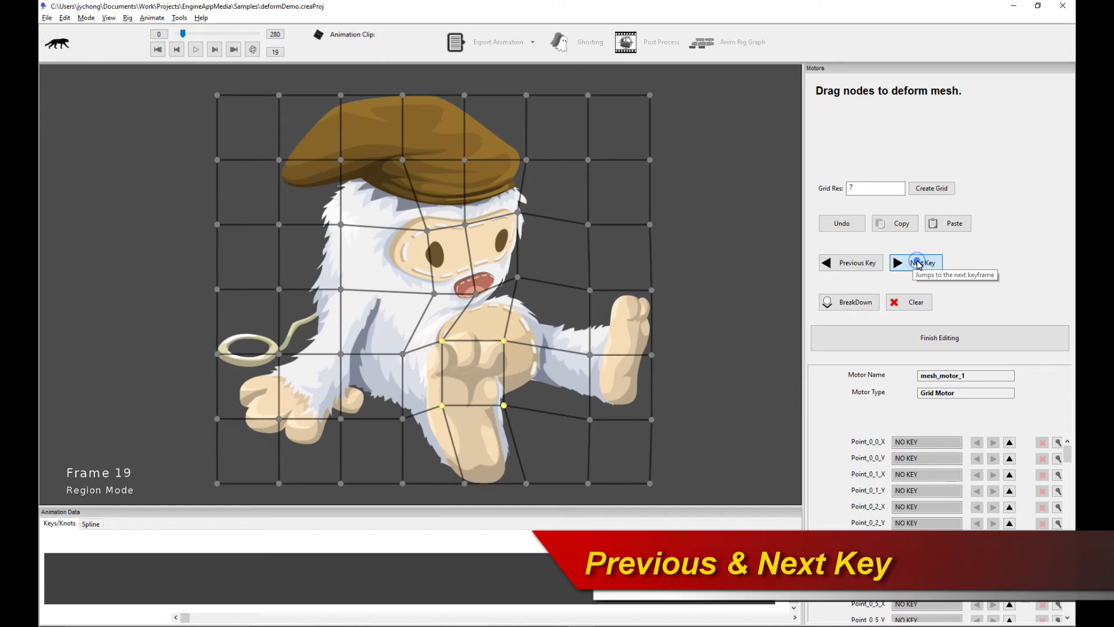
pyautogui.click(918, 264)
pyautogui.click(860, 264)
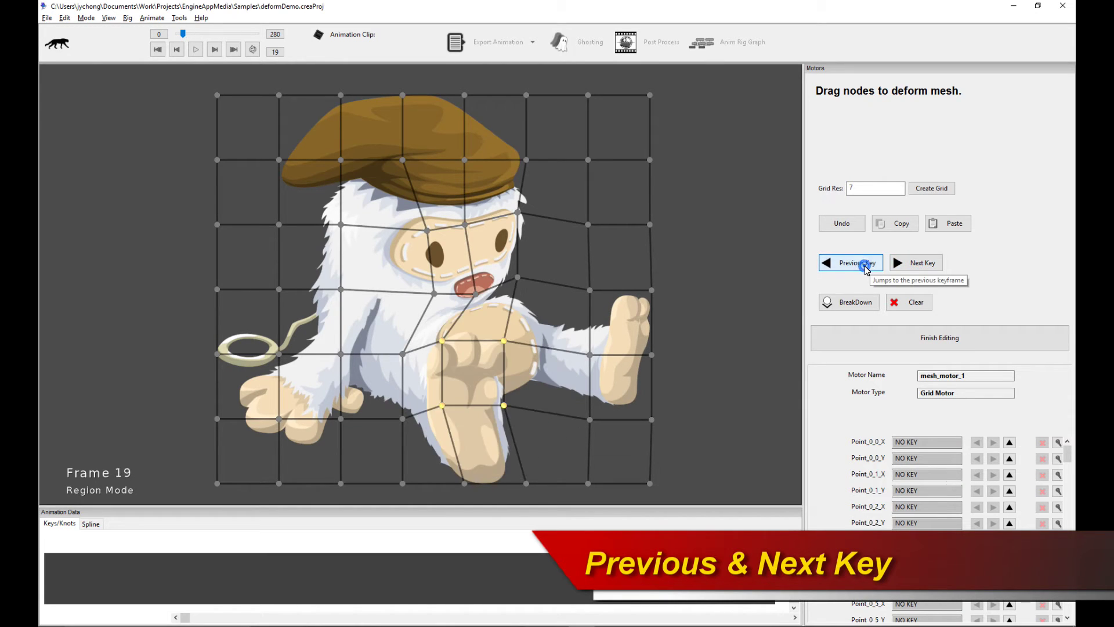
pyautogui.click(862, 265)
pyautogui.click(865, 265)
pyautogui.click(915, 263)
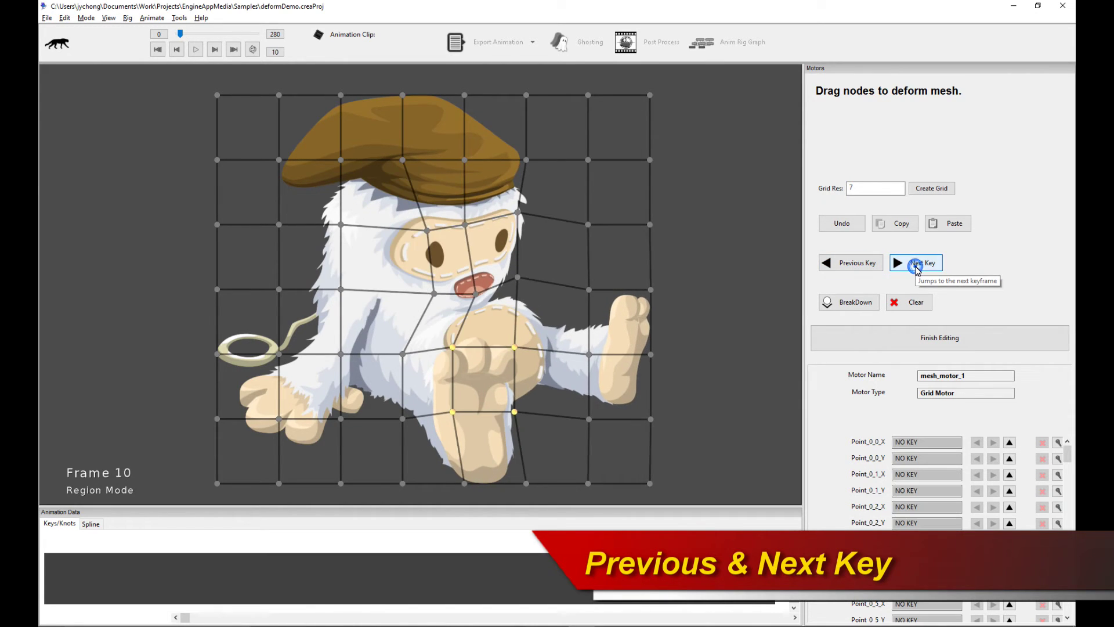
pyautogui.click(914, 262)
pyautogui.click(915, 264)
pyautogui.click(847, 266)
pyautogui.click(850, 265)
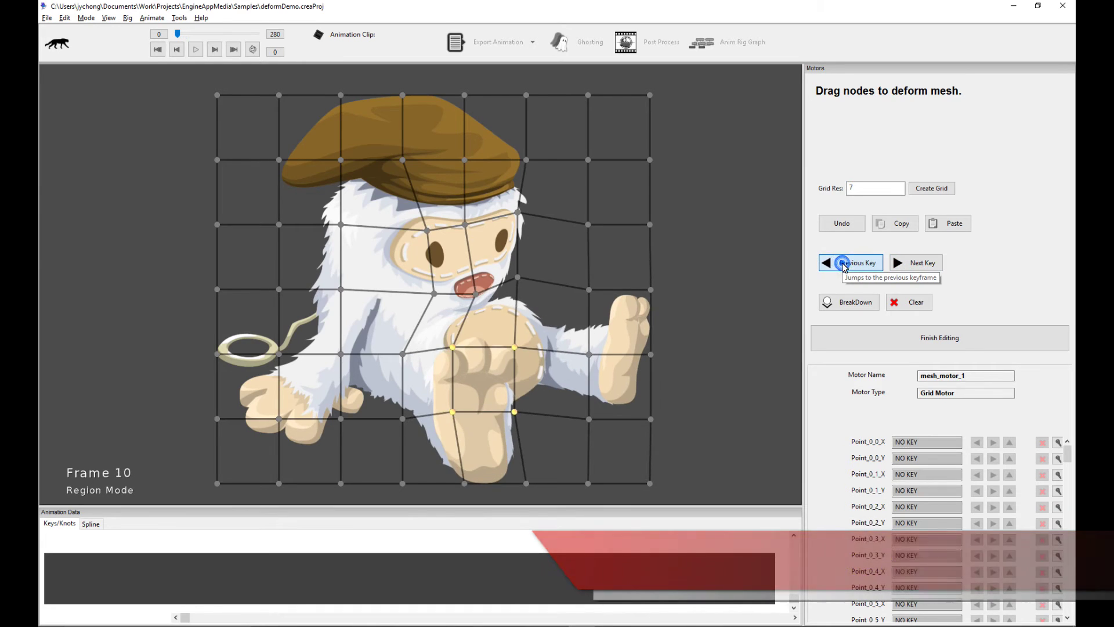
pyautogui.click(852, 265)
pyautogui.click(925, 267)
pyautogui.click(924, 267)
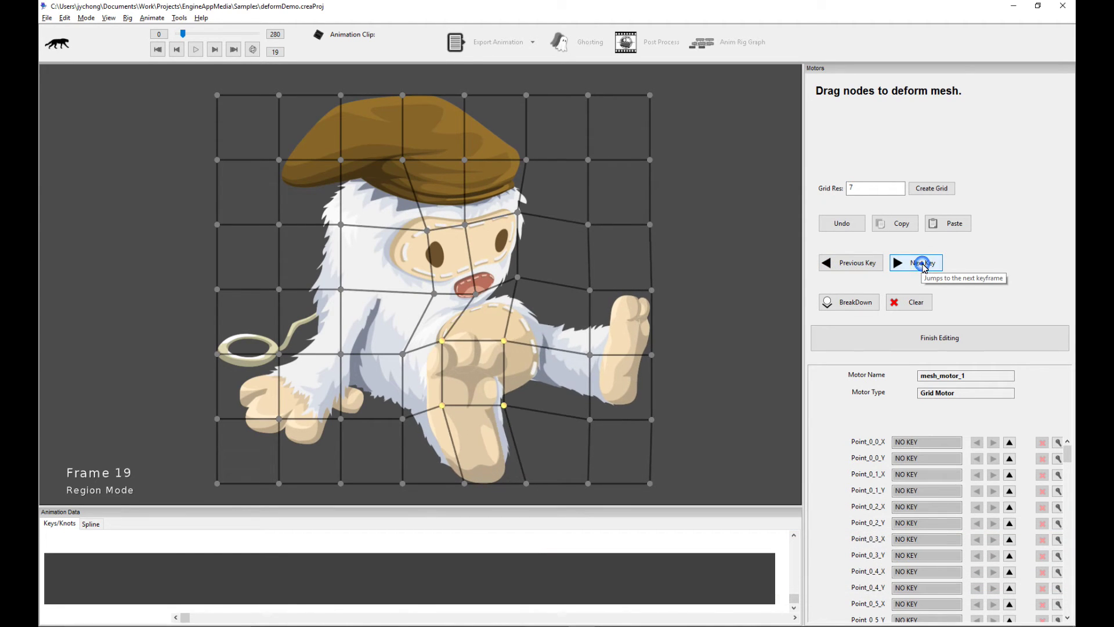
pyautogui.click(925, 267)
pyautogui.click(852, 264)
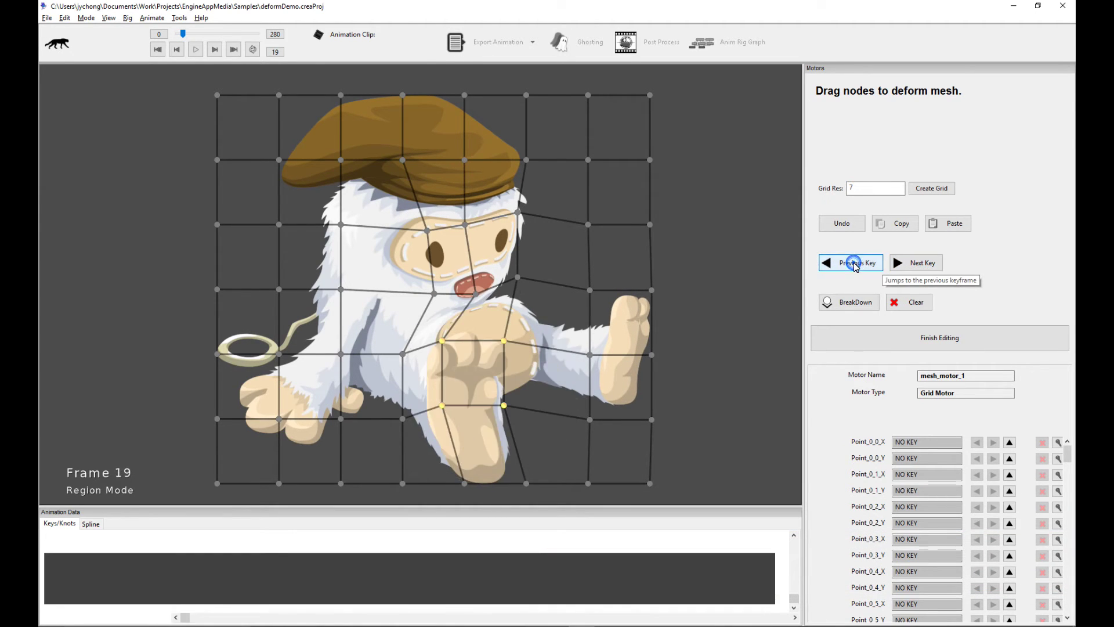
pyautogui.click(853, 264)
pyautogui.click(854, 265)
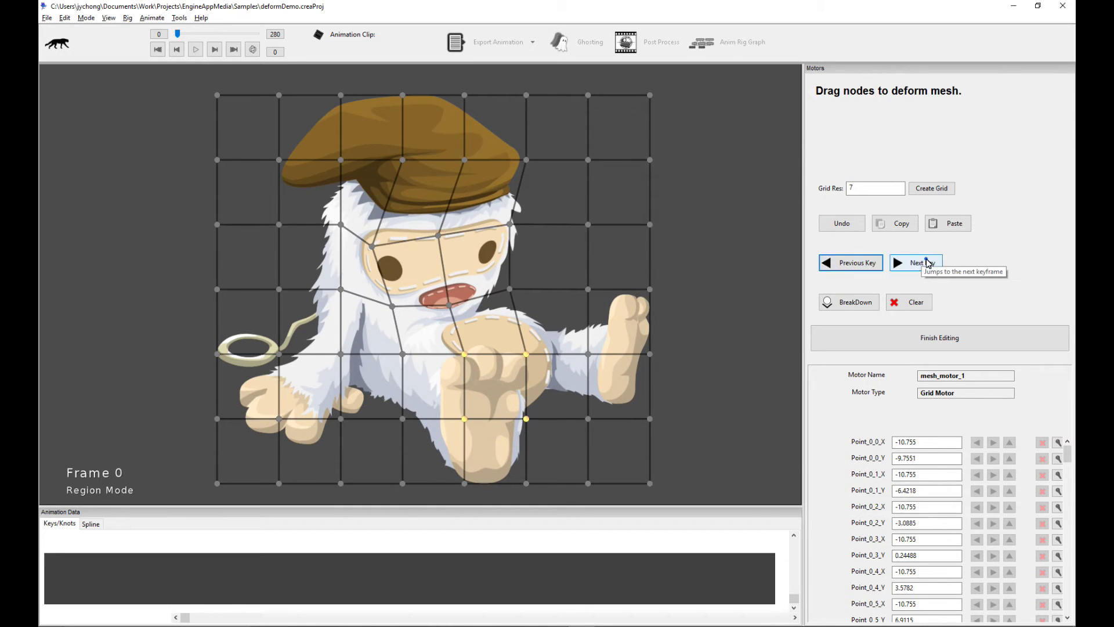
pyautogui.click(925, 262)
pyautogui.click(925, 263)
pyautogui.click(926, 263)
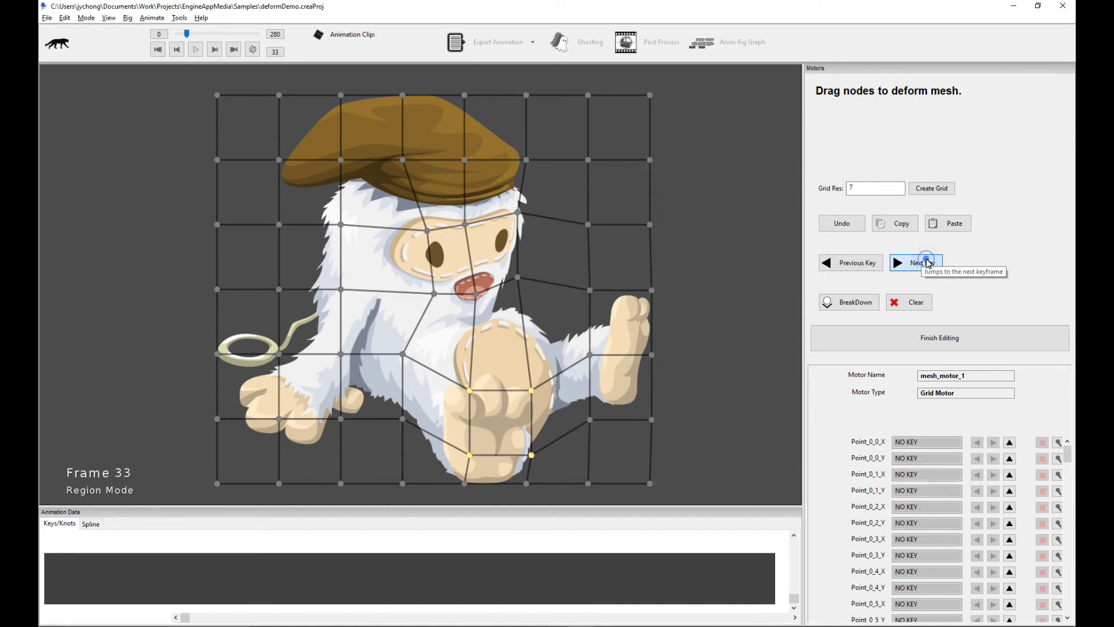
pyautogui.click(851, 262)
pyautogui.click(852, 262)
pyautogui.click(854, 265)
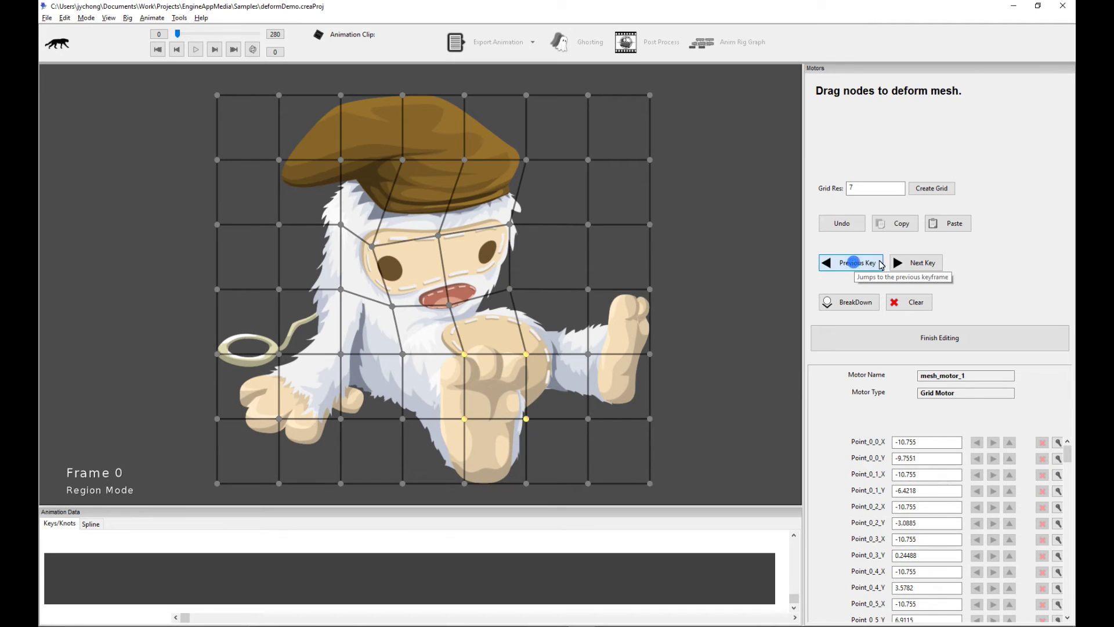
pyautogui.click(914, 262)
pyautogui.click(917, 263)
pyautogui.click(918, 264)
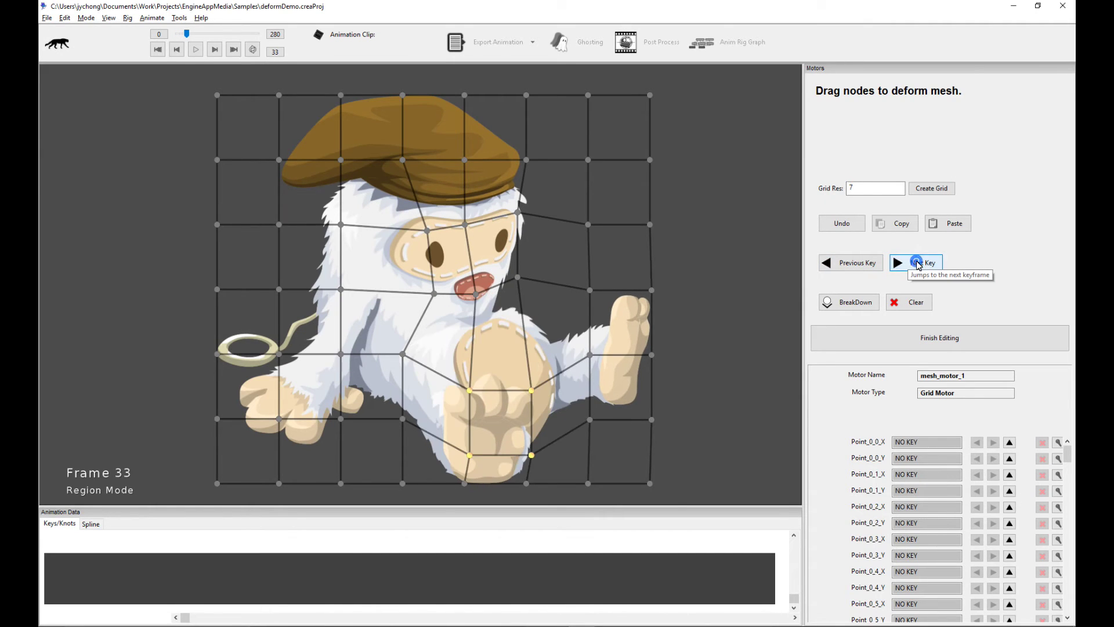
pyautogui.click(854, 262)
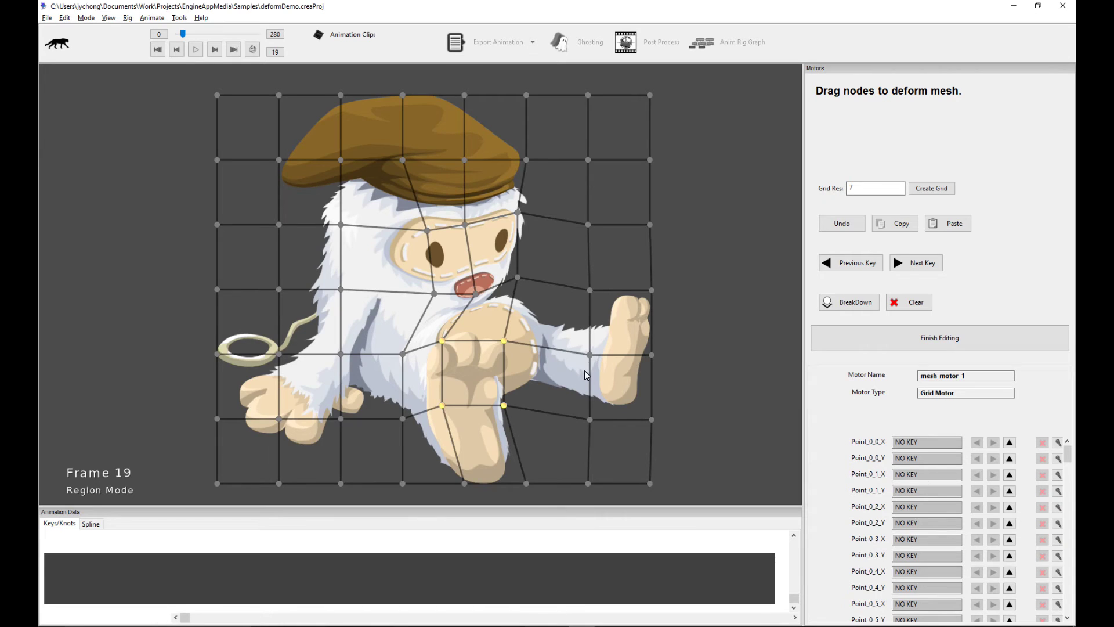
pyautogui.scroll(2, 584, 371)
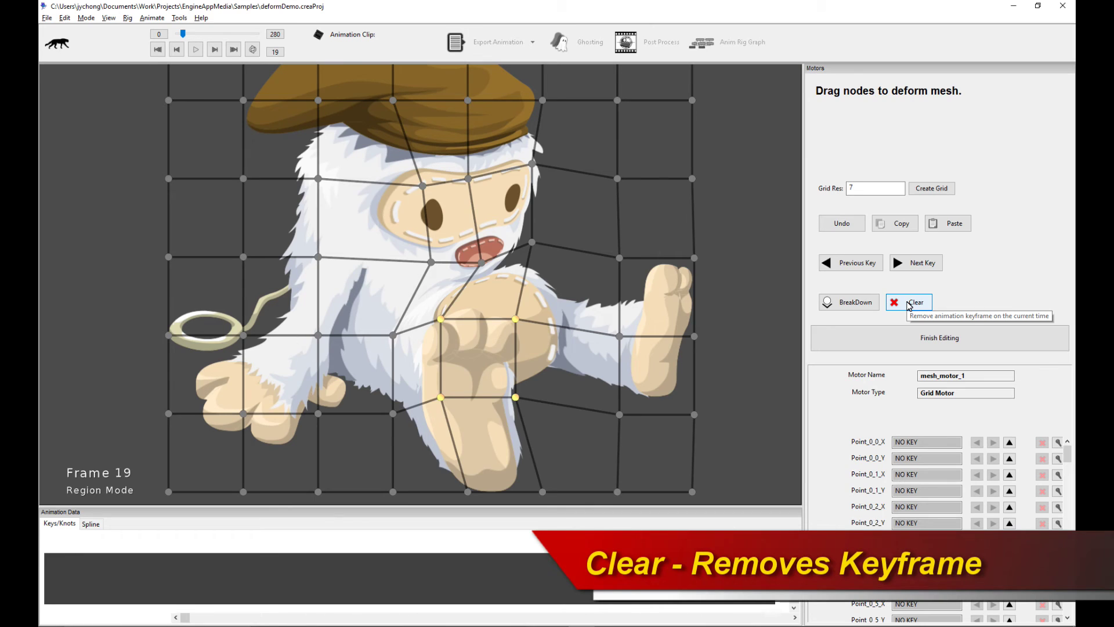
# Remove the keyframe at frame 19 and jump back to frame 0.
pyautogui.click(909, 304)
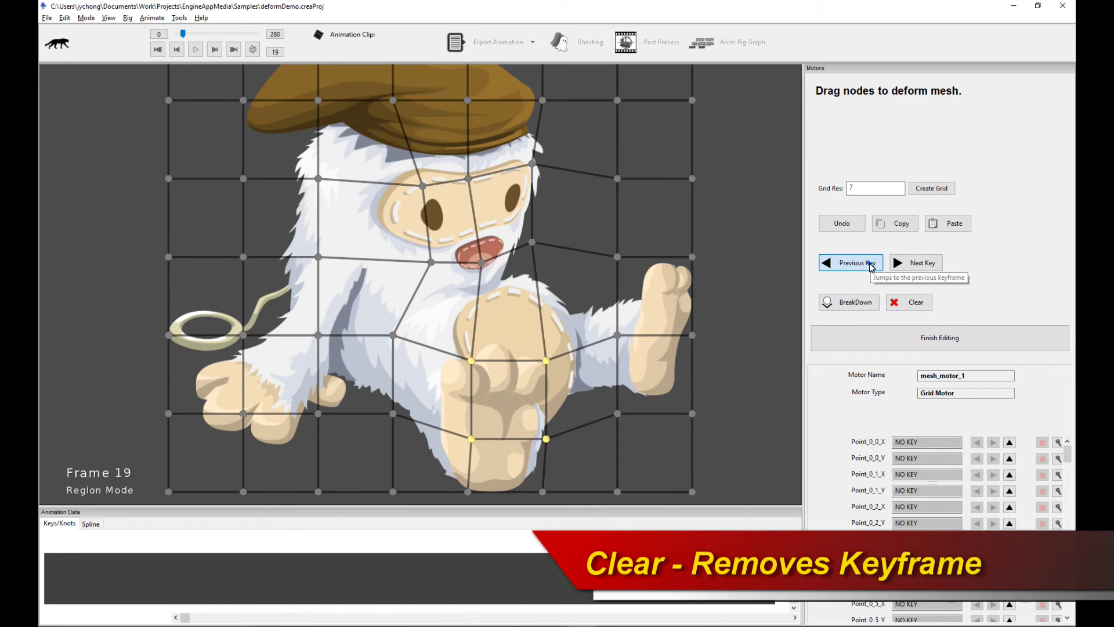
pyautogui.click(870, 264)
pyautogui.click(899, 263)
pyautogui.click(858, 264)
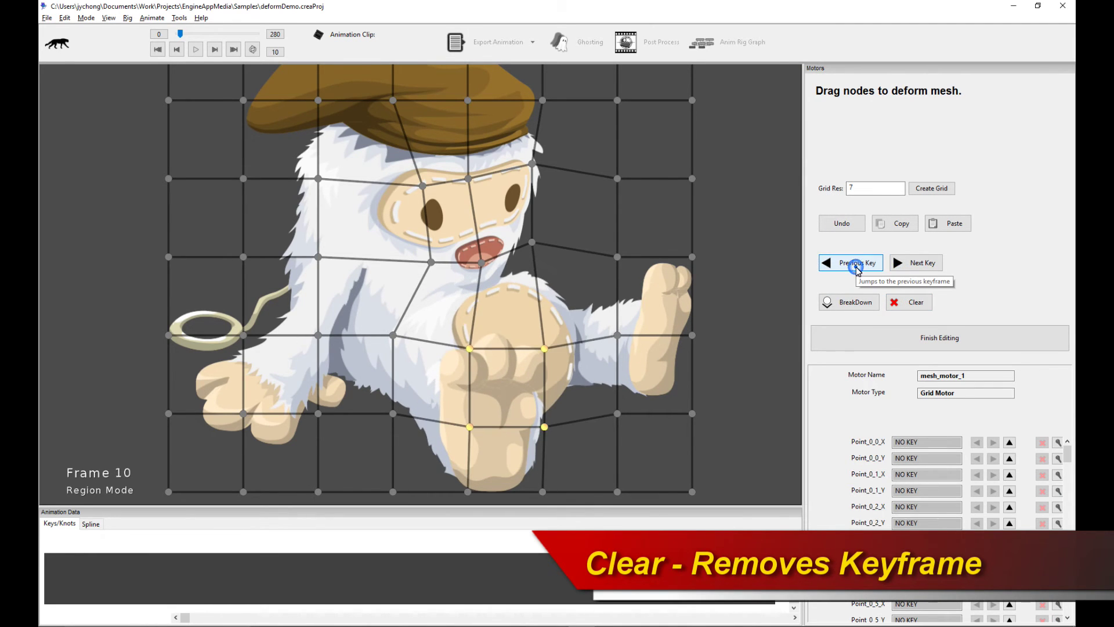
pyautogui.click(858, 265)
# Hop between keyframes 0, 10 and 33, settling on in-between frame 24.
pyautogui.click(915, 265)
pyautogui.click(915, 266)
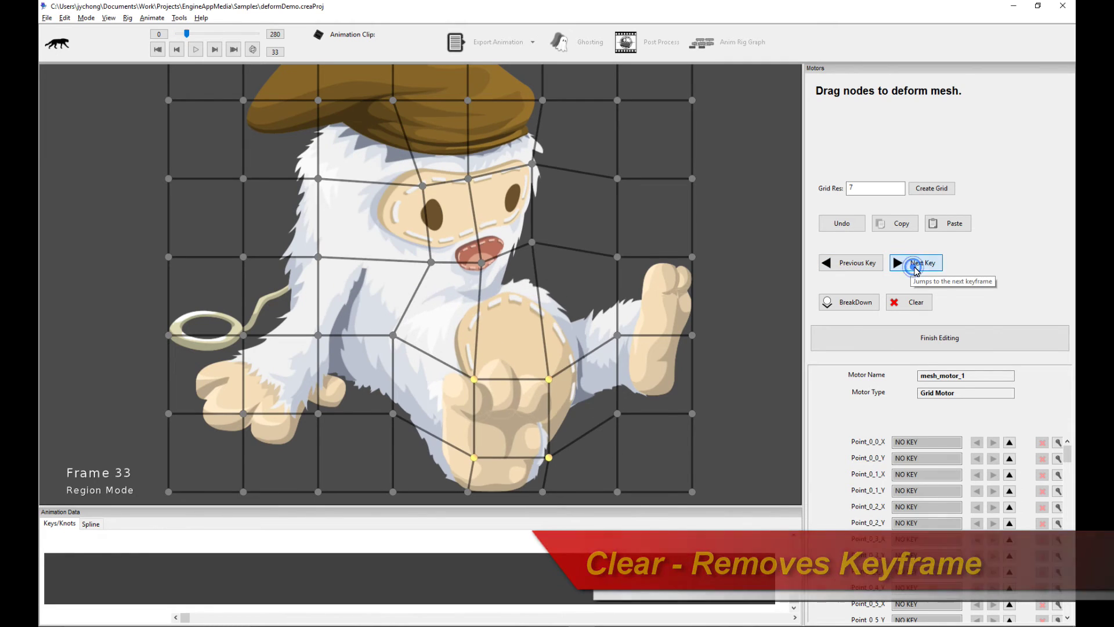
pyautogui.click(861, 264)
pyautogui.click(864, 266)
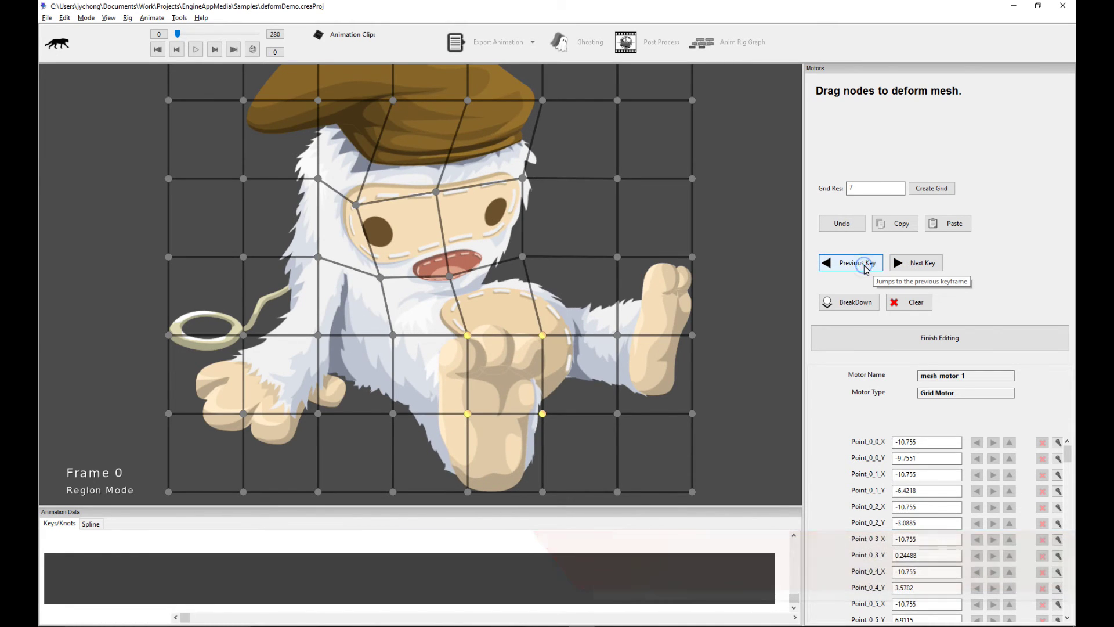
pyautogui.click(917, 264)
pyautogui.click(918, 264)
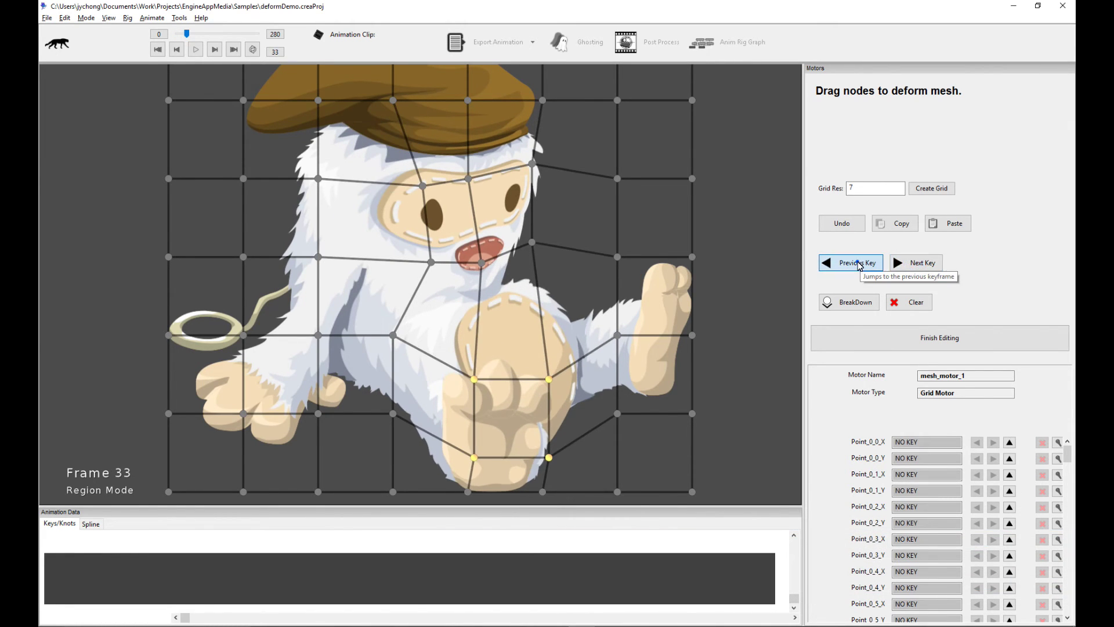
pyautogui.click(859, 265)
pyautogui.click(901, 263)
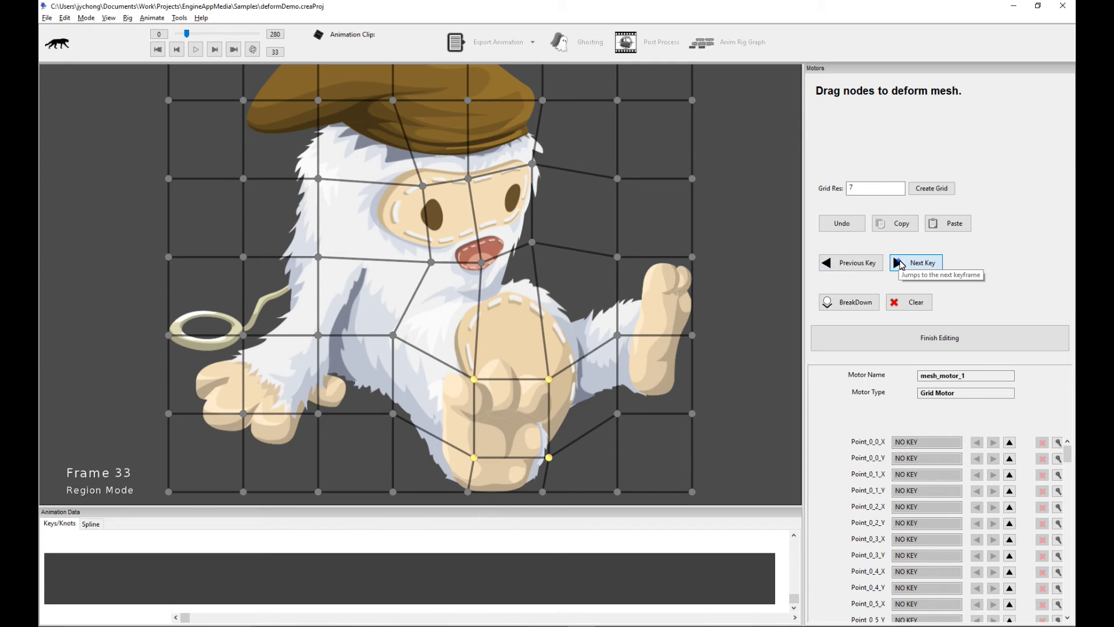
pyautogui.click(899, 263)
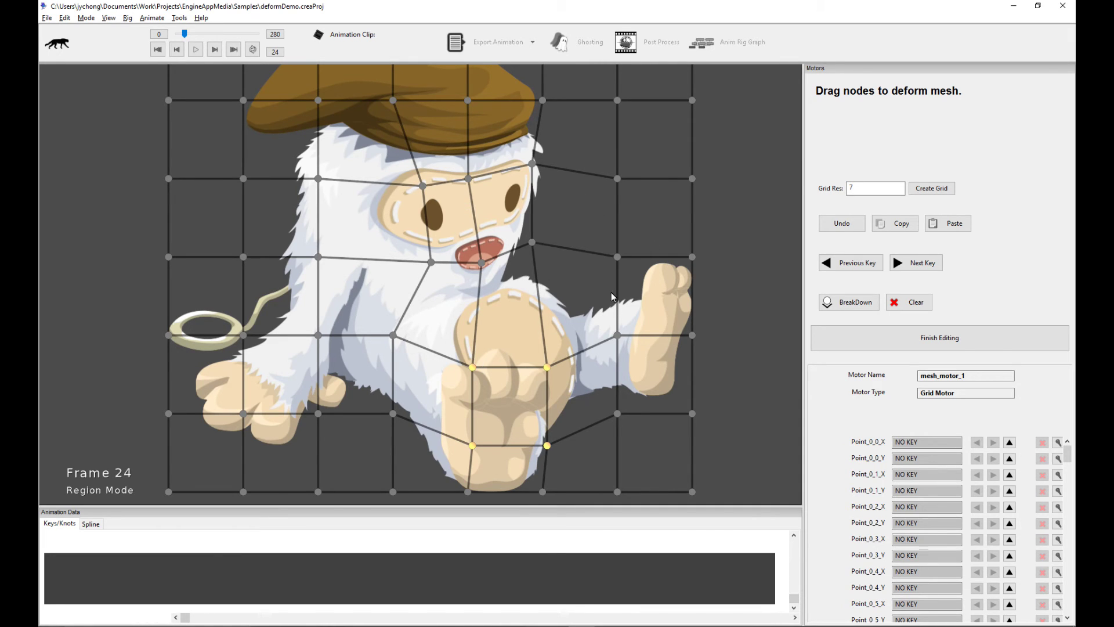
# Copy all grid points from frame 24, paste them as a key at frame 50, then return to frame 0.
pyautogui.hotkey('ctrl', 'a')
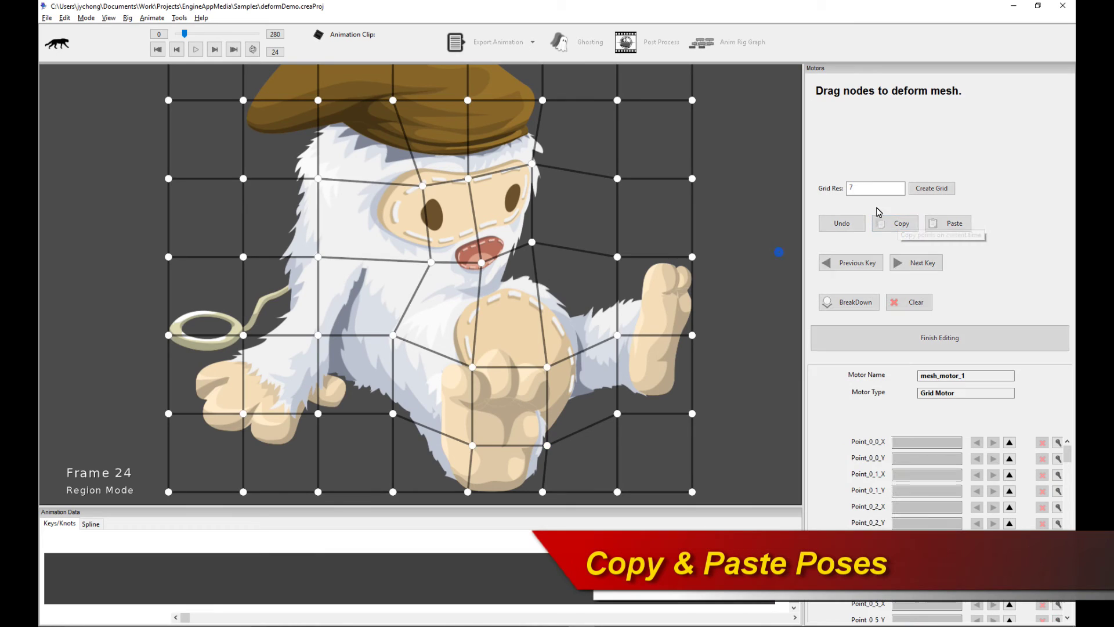
pyautogui.click(902, 225)
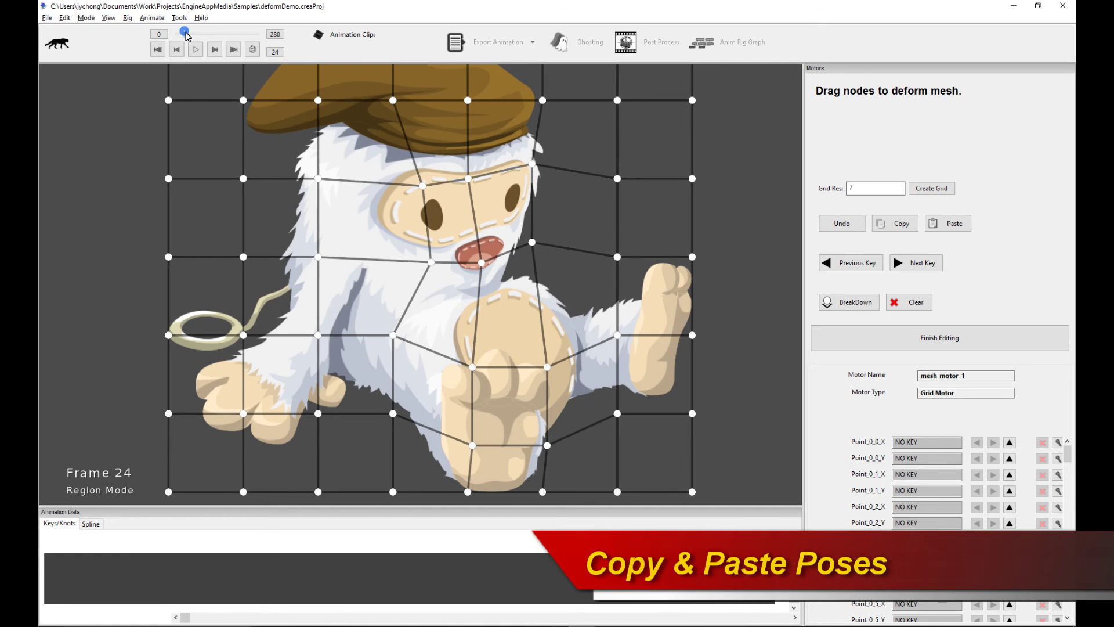
pyautogui.moveTo(187, 36); pyautogui.dragTo(195, 36)
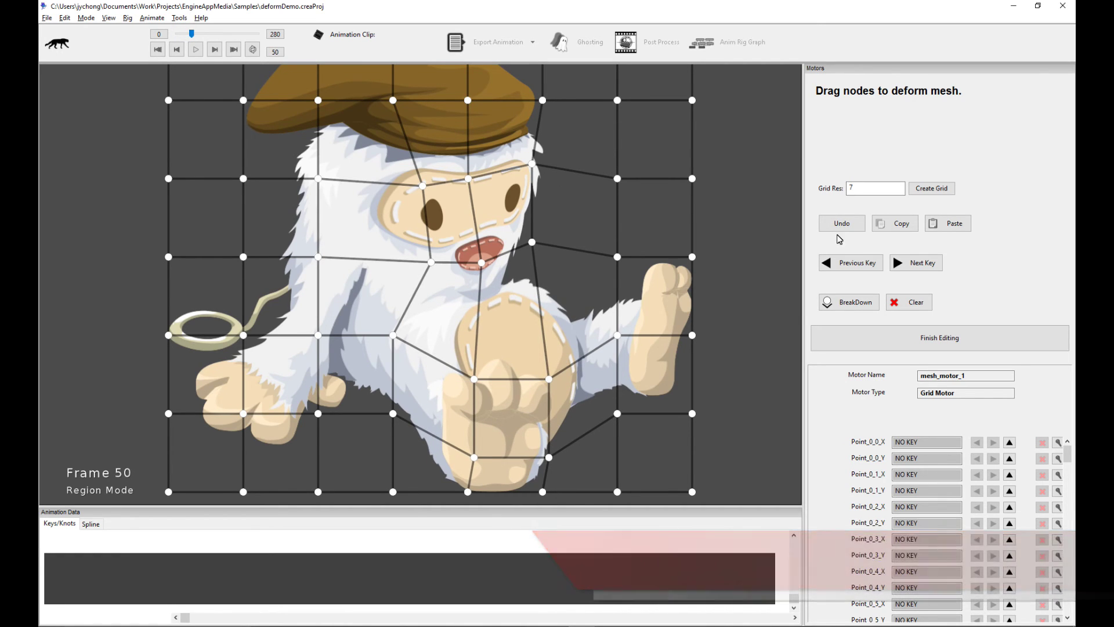
pyautogui.click(953, 226)
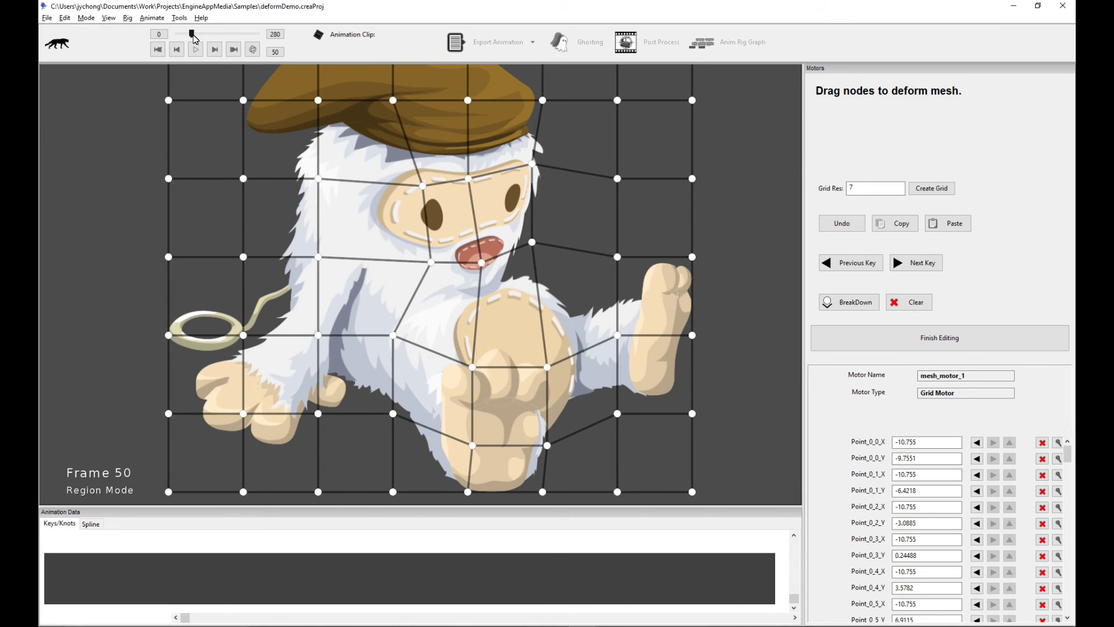
pyautogui.moveTo(194, 38); pyautogui.dragTo(156, 39)
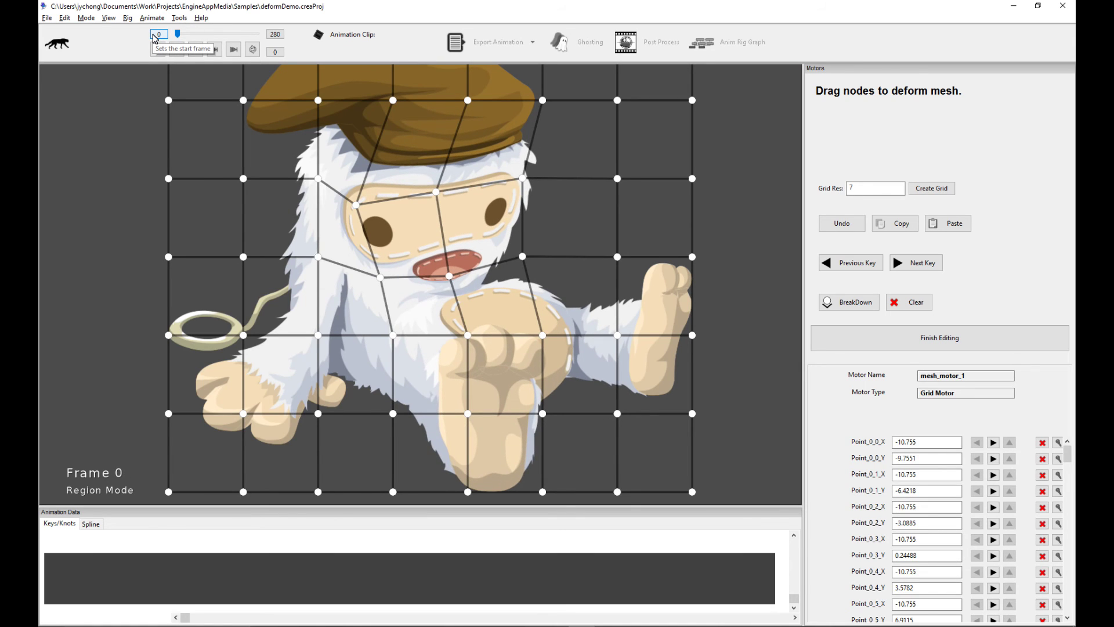
# Play from frame 0, stop at frame 15 and turn its interpolated pose into a key with BreakDown.
pyautogui.press('space')
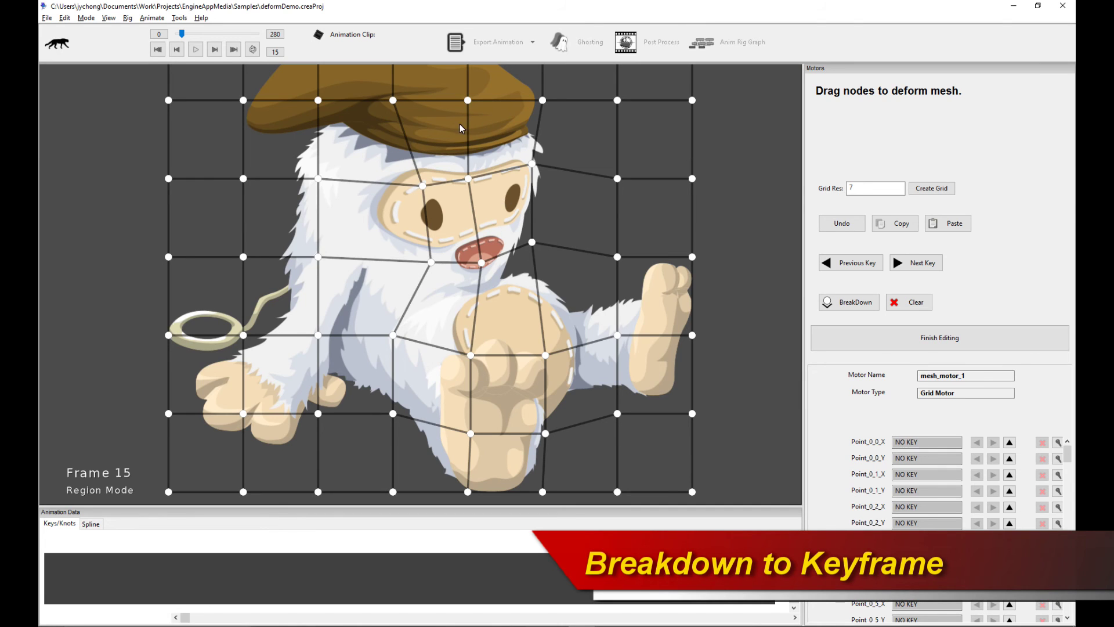
pyautogui.click(851, 302)
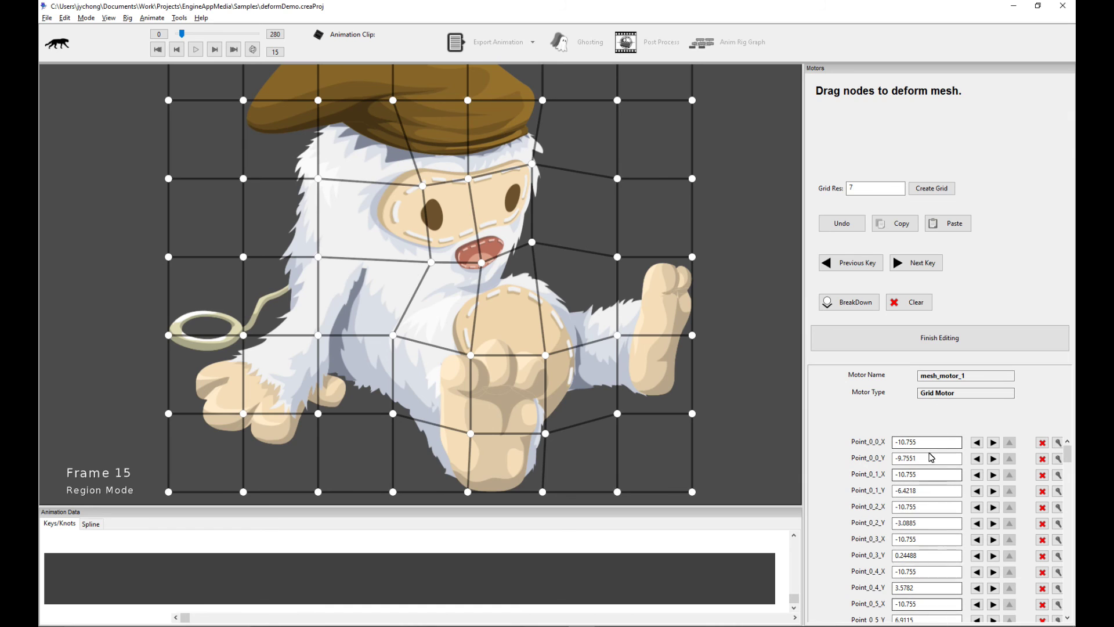
# Step back and forth through the grid motor keyframes at 0, 10, 15, 33 and 50, ending on frame 0.
pyautogui.click(854, 263)
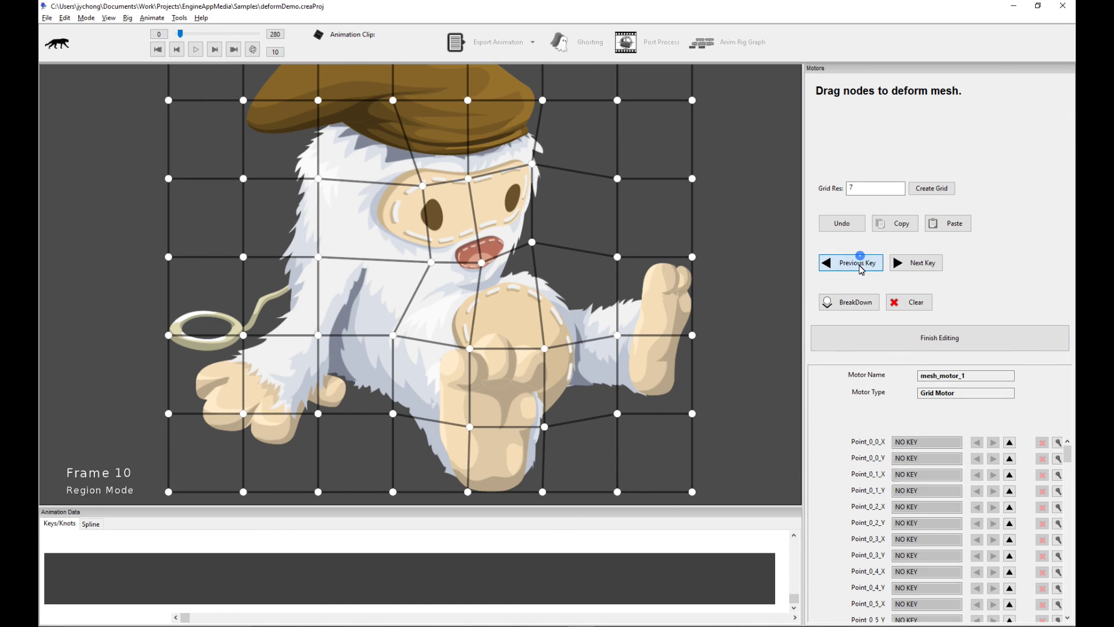
pyautogui.click(859, 264)
pyautogui.click(859, 265)
pyautogui.click(901, 264)
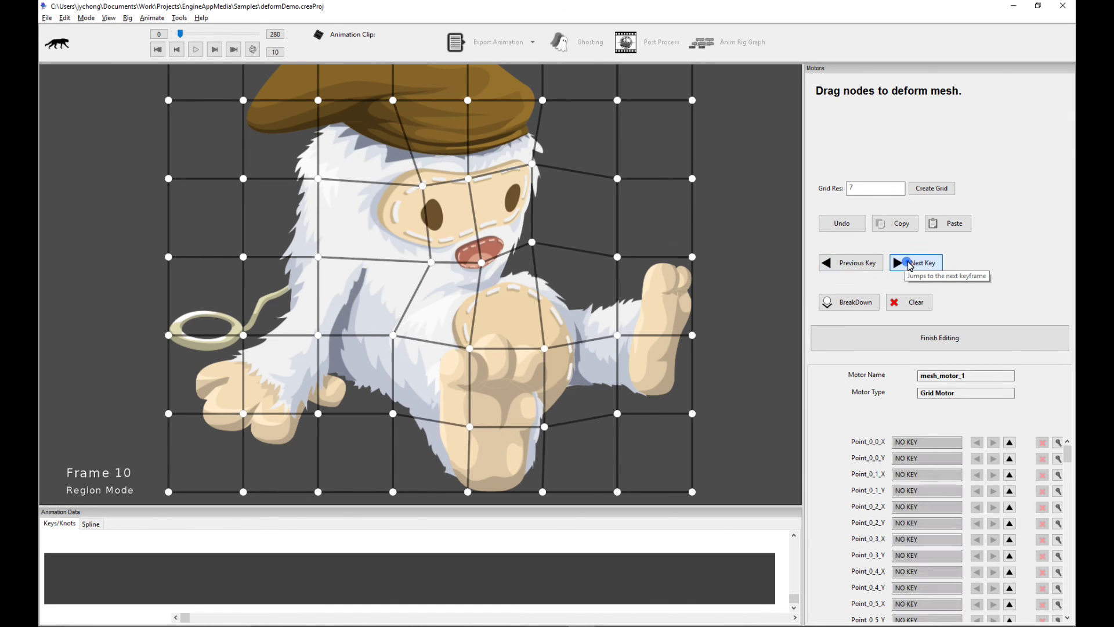
pyautogui.click(901, 265)
pyautogui.click(900, 265)
pyautogui.click(853, 264)
pyautogui.click(851, 264)
pyautogui.click(853, 264)
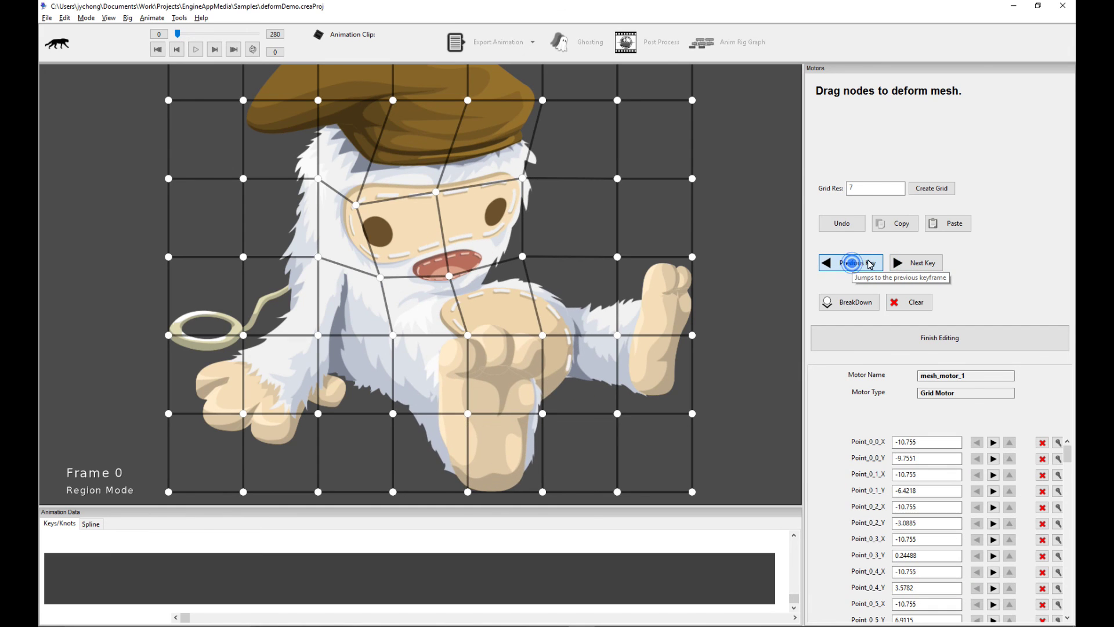
pyautogui.click(901, 263)
pyautogui.click(905, 263)
pyautogui.click(908, 263)
pyautogui.click(847, 263)
pyautogui.click(847, 262)
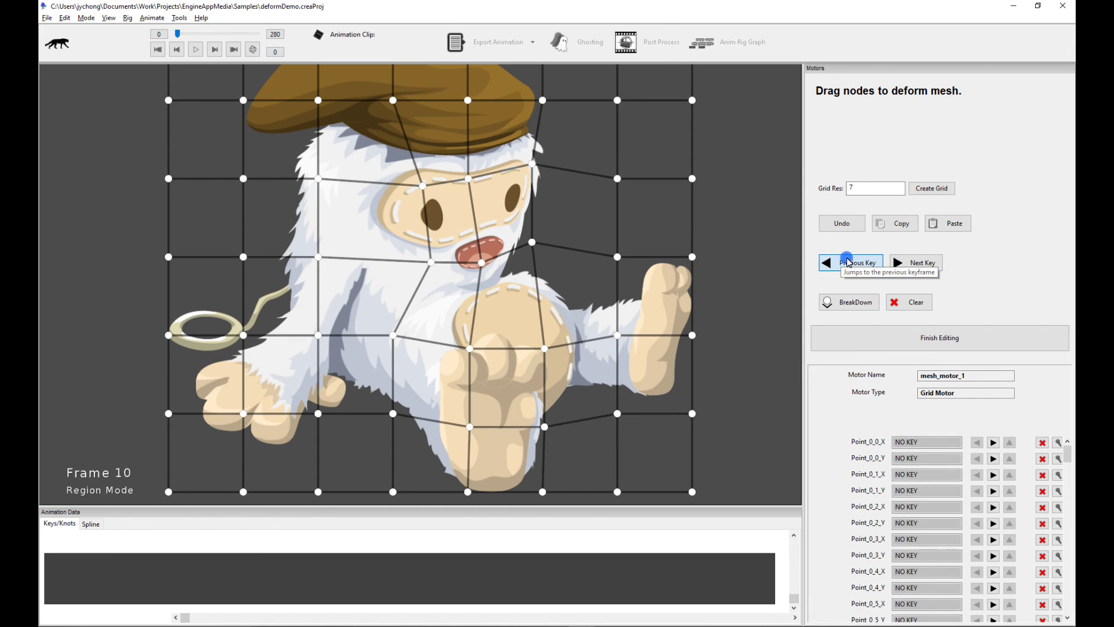
pyautogui.click(847, 262)
pyautogui.click(905, 262)
pyautogui.click(905, 263)
pyautogui.click(857, 263)
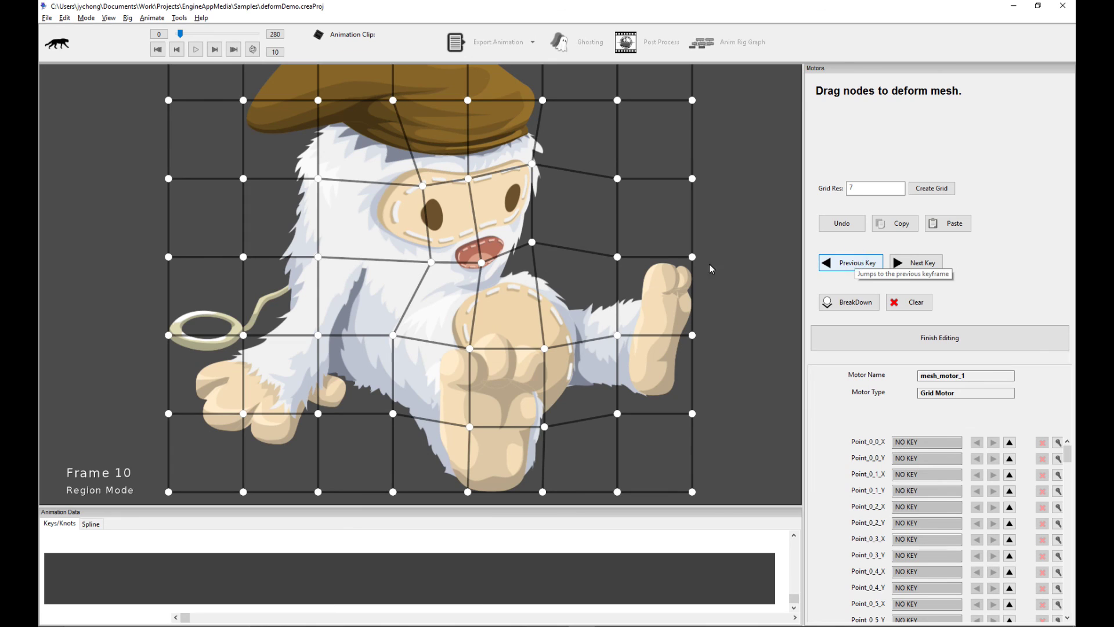
pyautogui.click(851, 262)
pyautogui.click(922, 262)
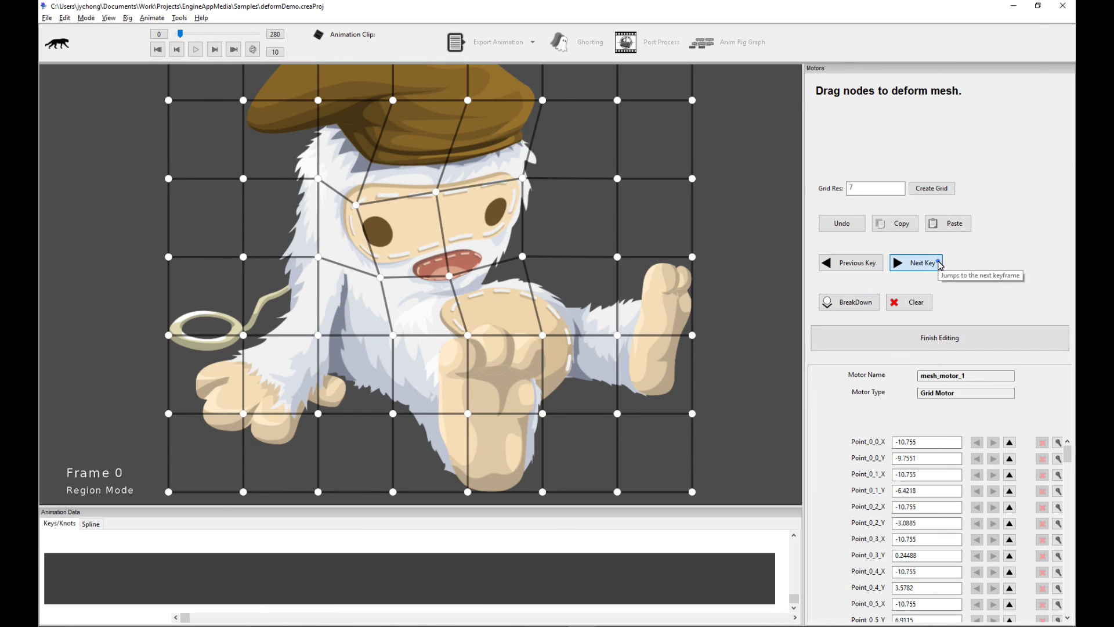
pyautogui.click(857, 264)
pyautogui.click(857, 264)
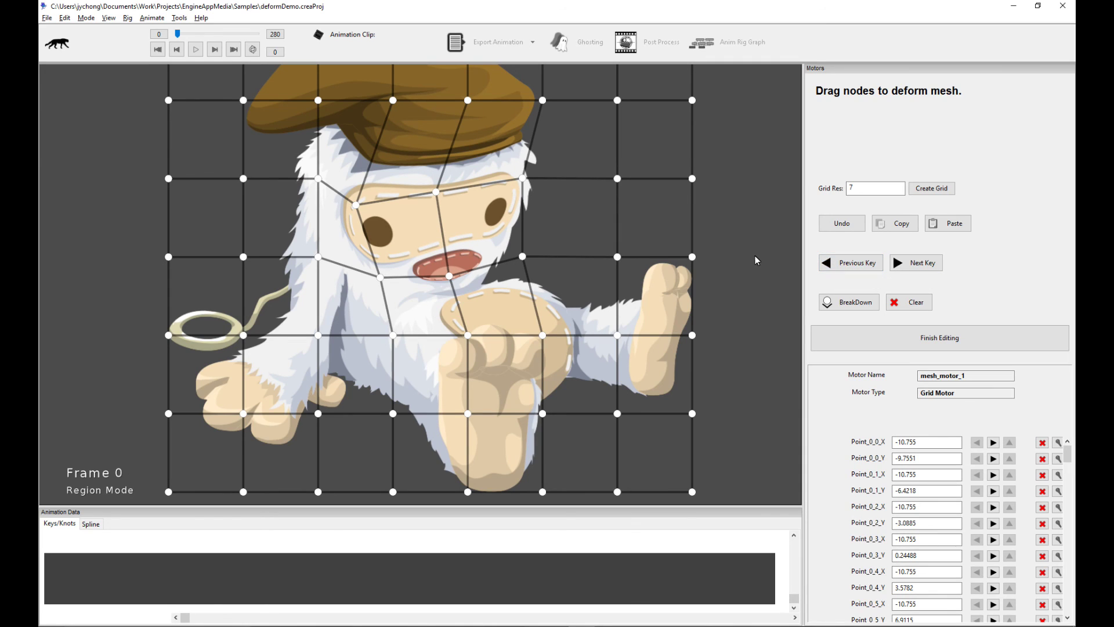
# Finish editing the torso grid motor, deselect it, and play the yeti deformation animation.
pyautogui.click(924, 346)
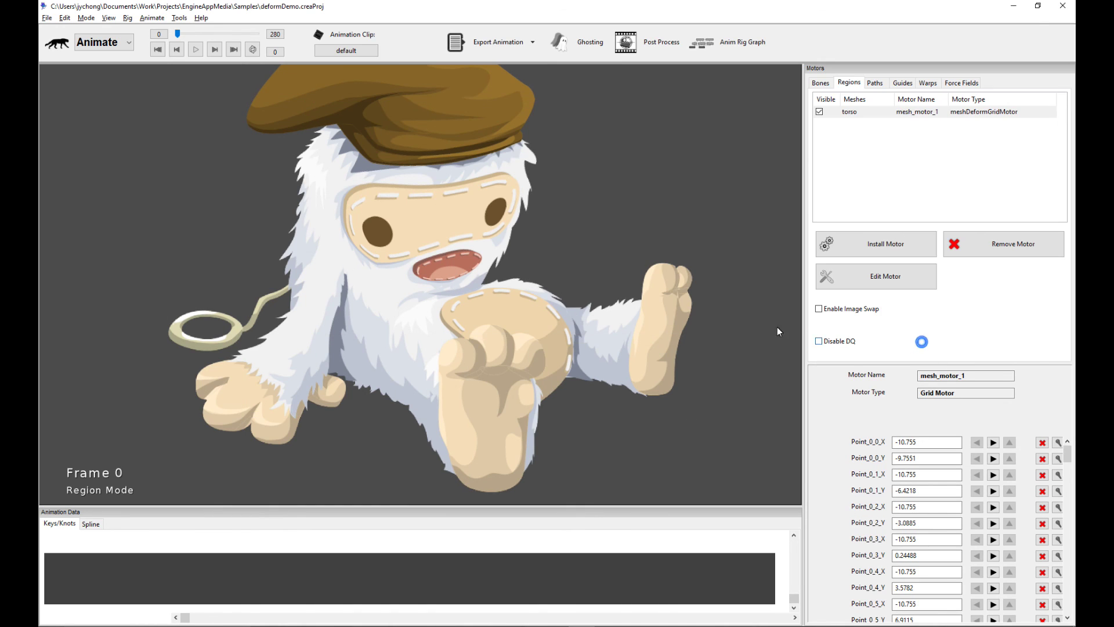
pyautogui.click(719, 199)
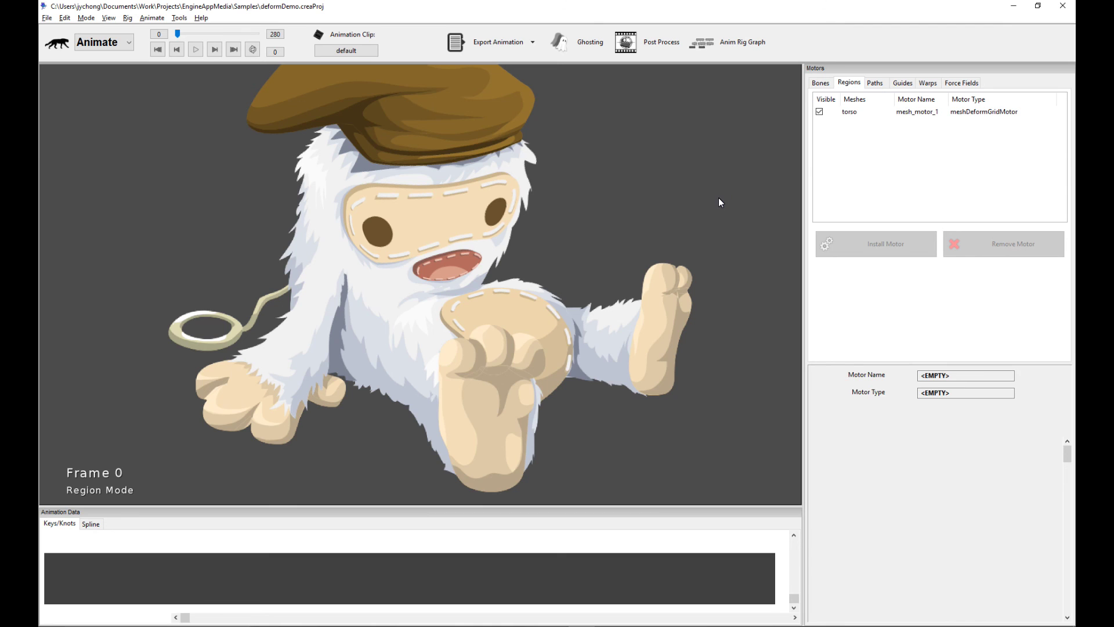
pyautogui.press('space')
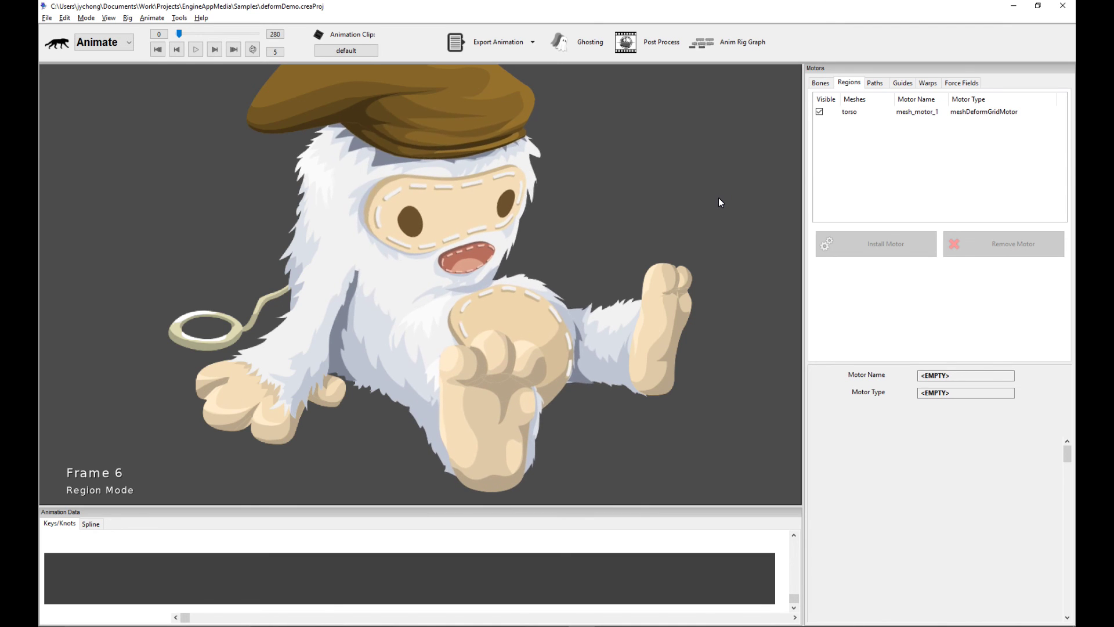